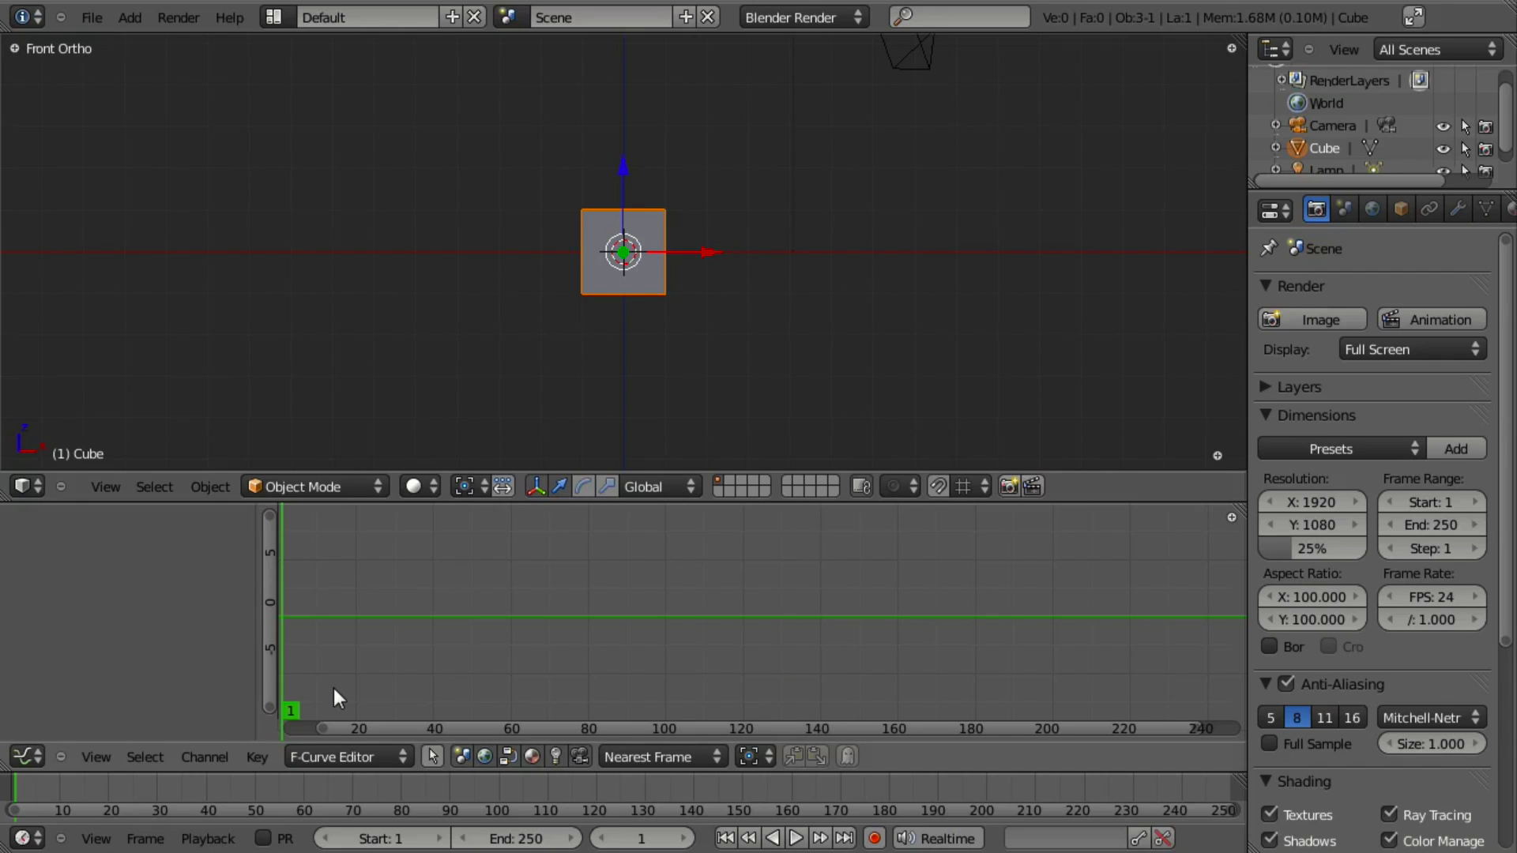
Step: Switch the lower area to the Graph Editor
{"action": "left_click", "coordinate": [37, 752]}
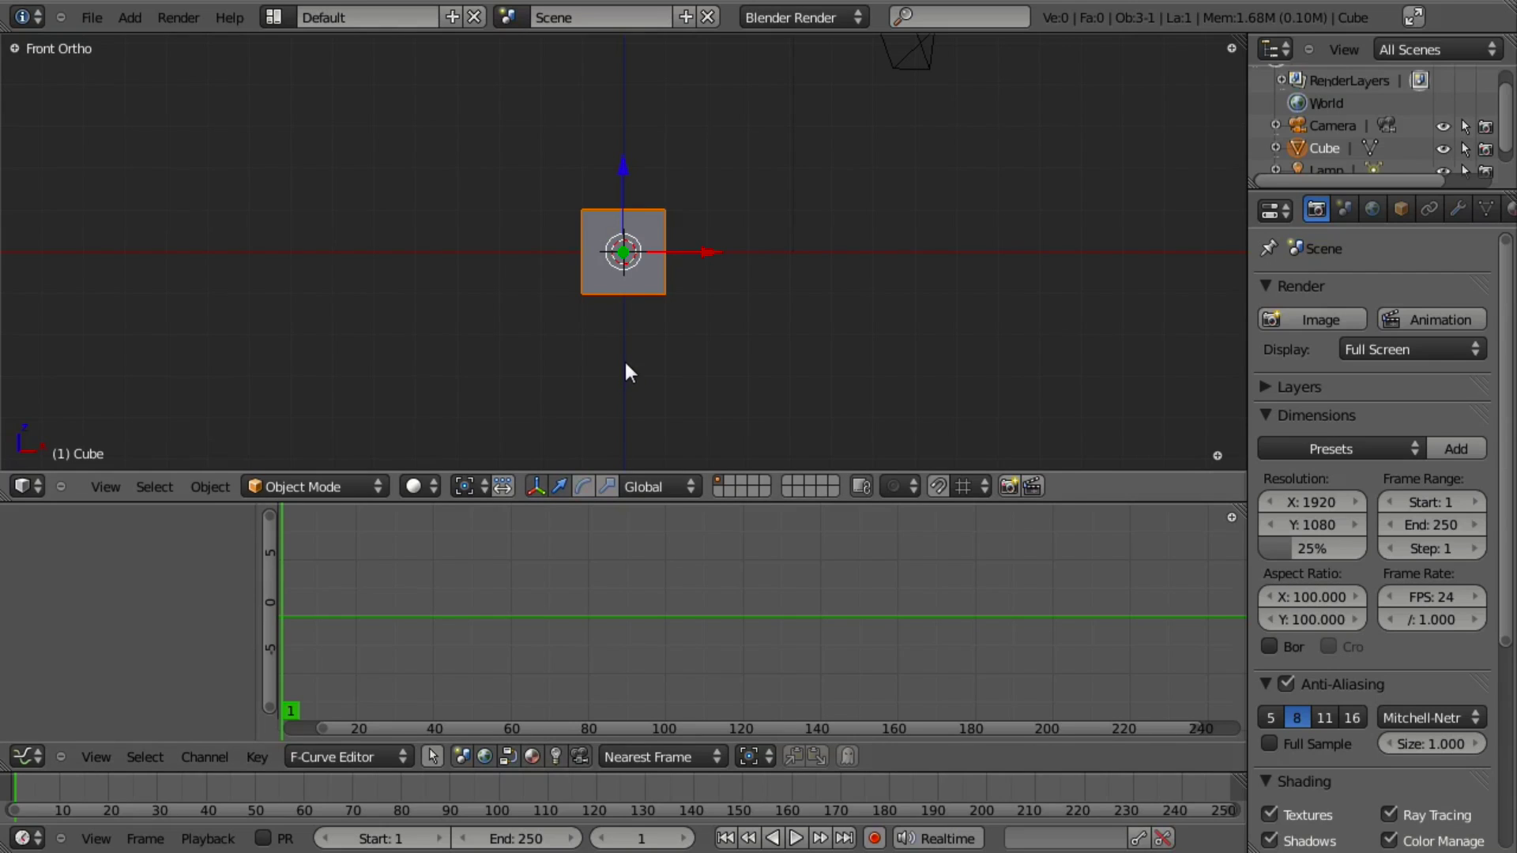
Step: Pan the view to show the camera and lamp, then keyframe the cube's location at frame 1
{"action": "middle_click_drag", "start_coordinate": [684, 239], "coordinate": [371, 345], "text": "shift"}
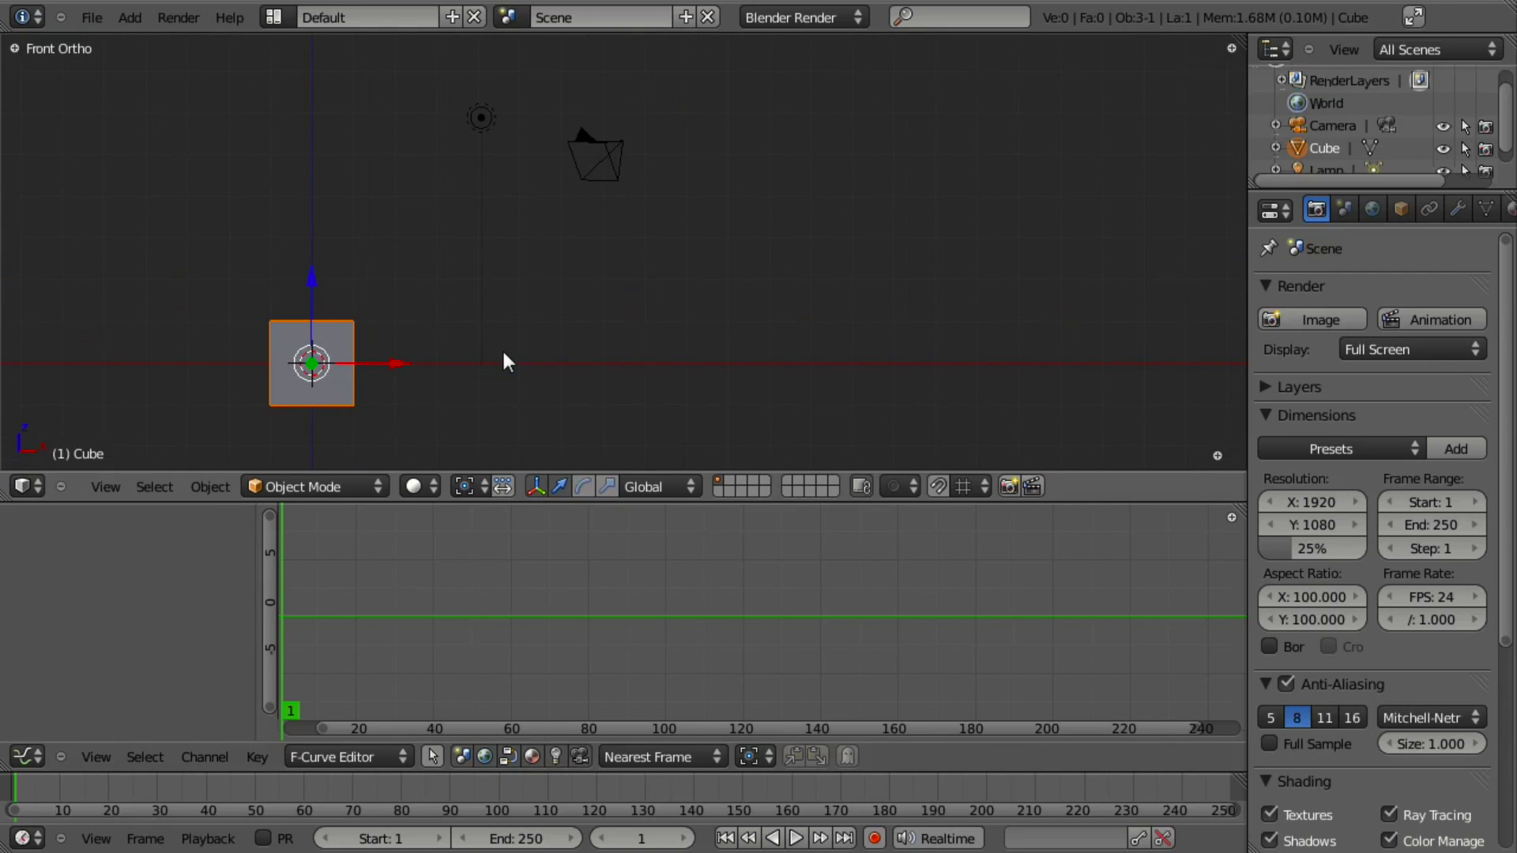
{"action": "key", "text": "i"}
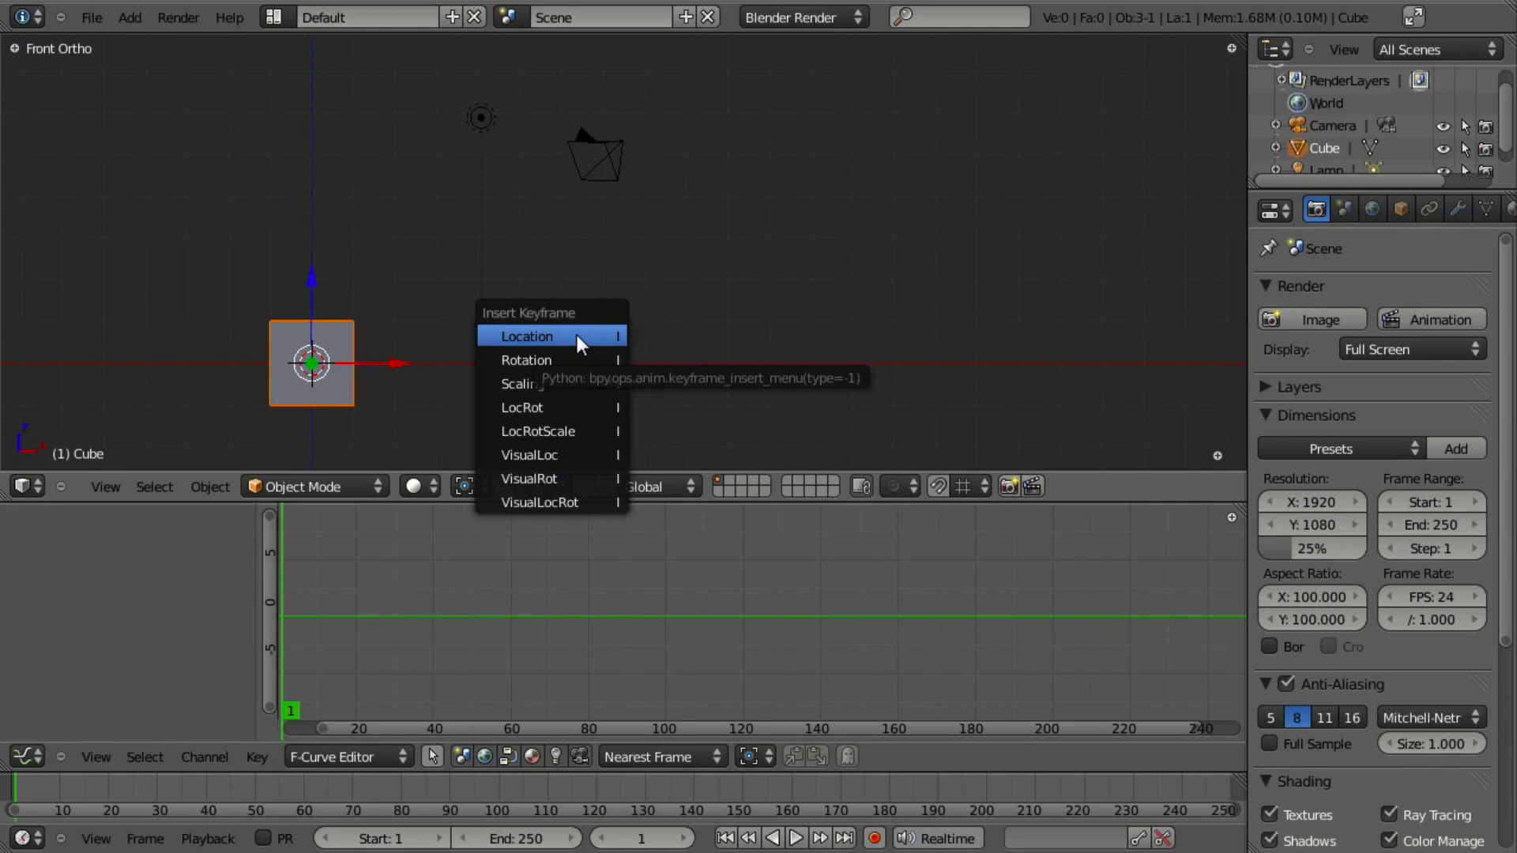
{"action": "left_click", "coordinate": [578, 335]}
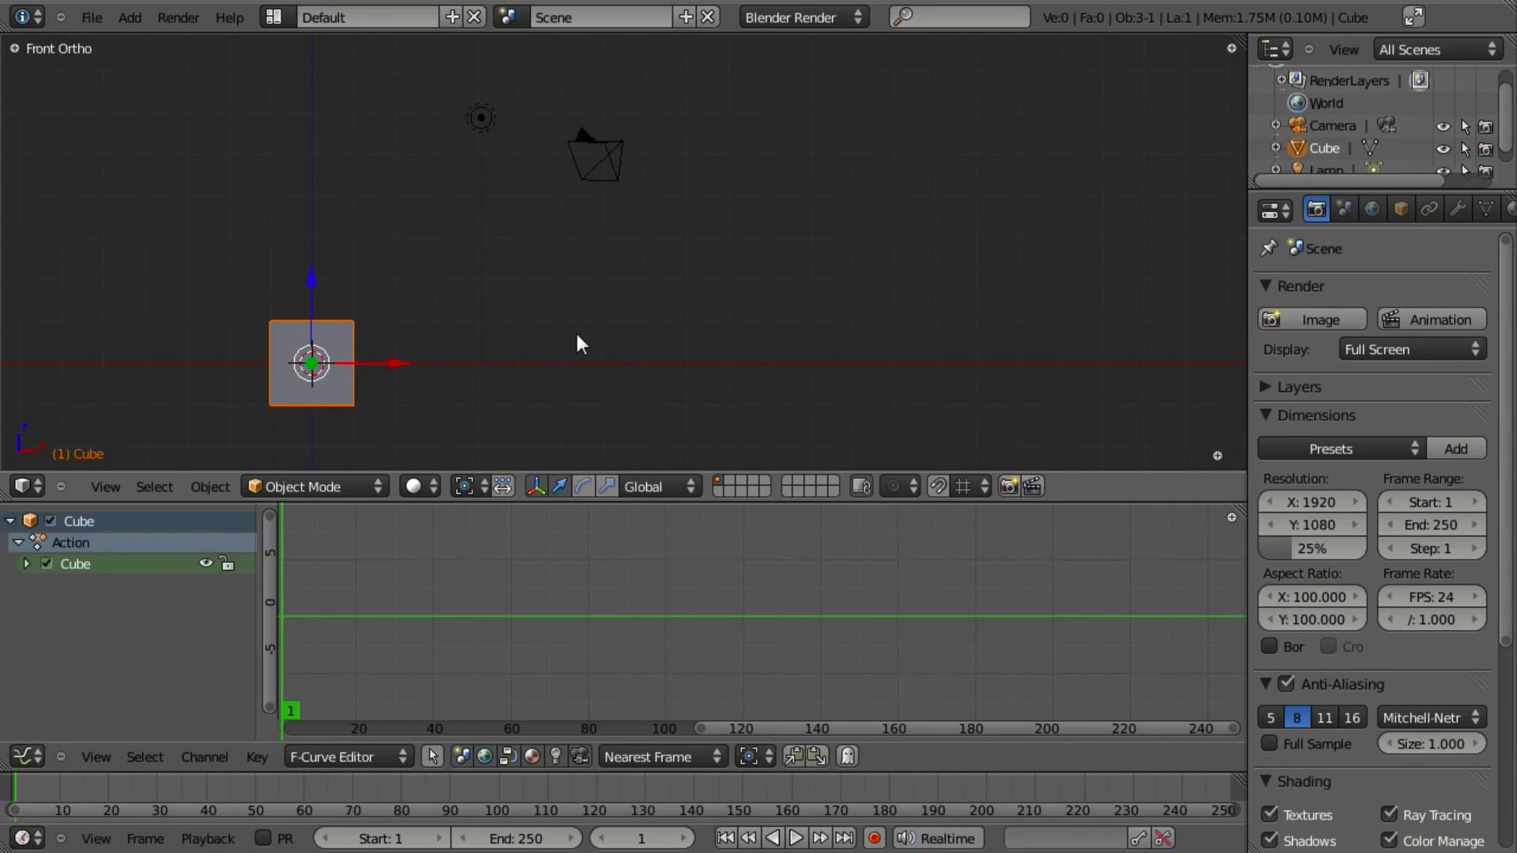
Step: At frame 31, move the cube up and to the right and keyframe its location
{"action": "key", "text": "alt+a"}
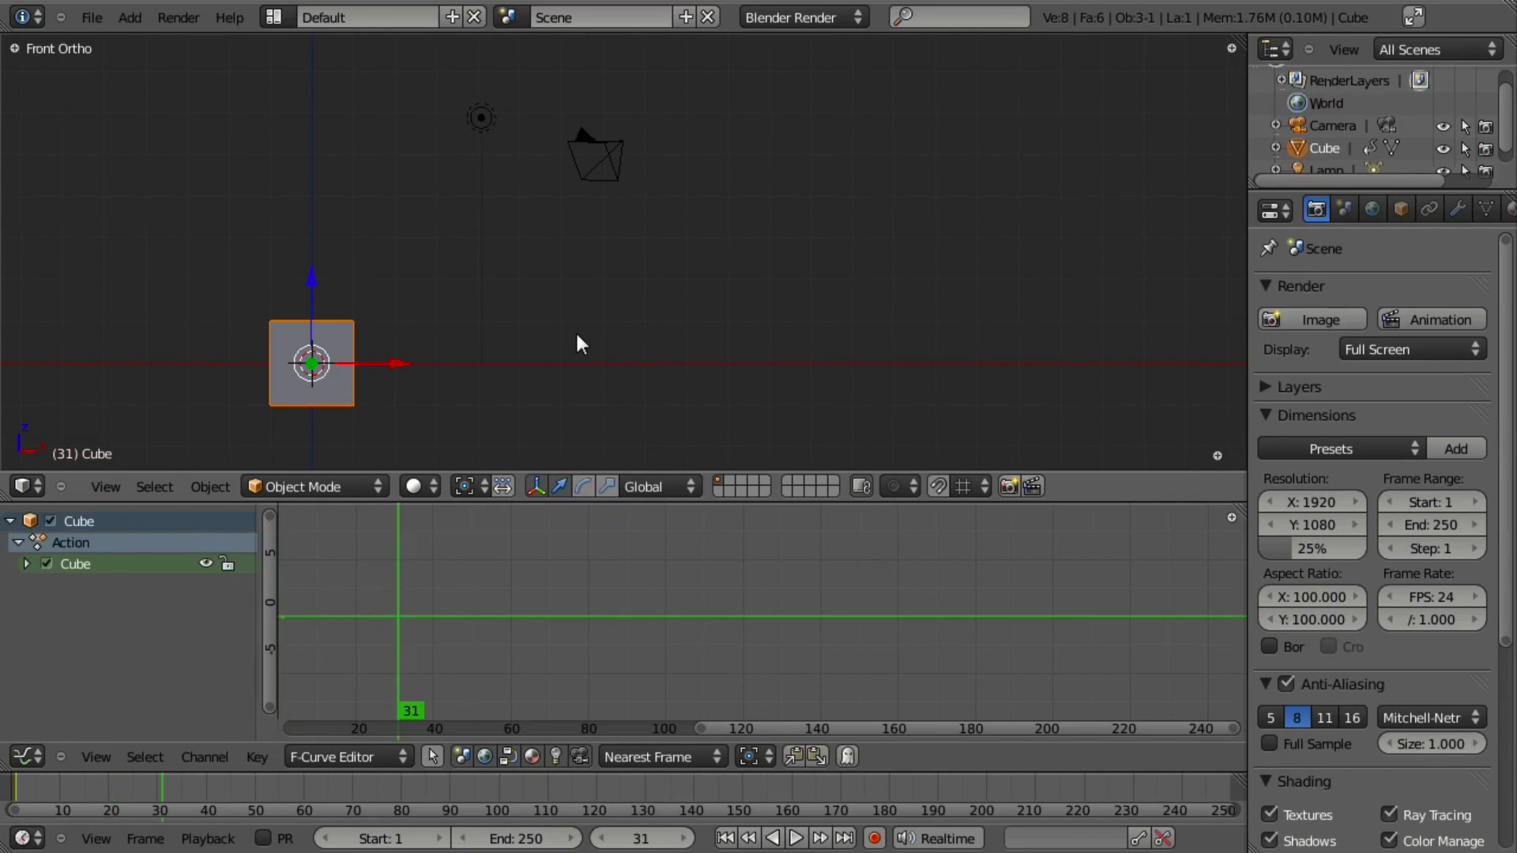
{"action": "scroll", "coordinate": [575, 331], "scroll_direction": "down", "scroll_amount": 2}
{"action": "middle_click_drag", "start_coordinate": [567, 326], "coordinate": [439, 385], "text": "shift"}
{"action": "key", "text": "g"}
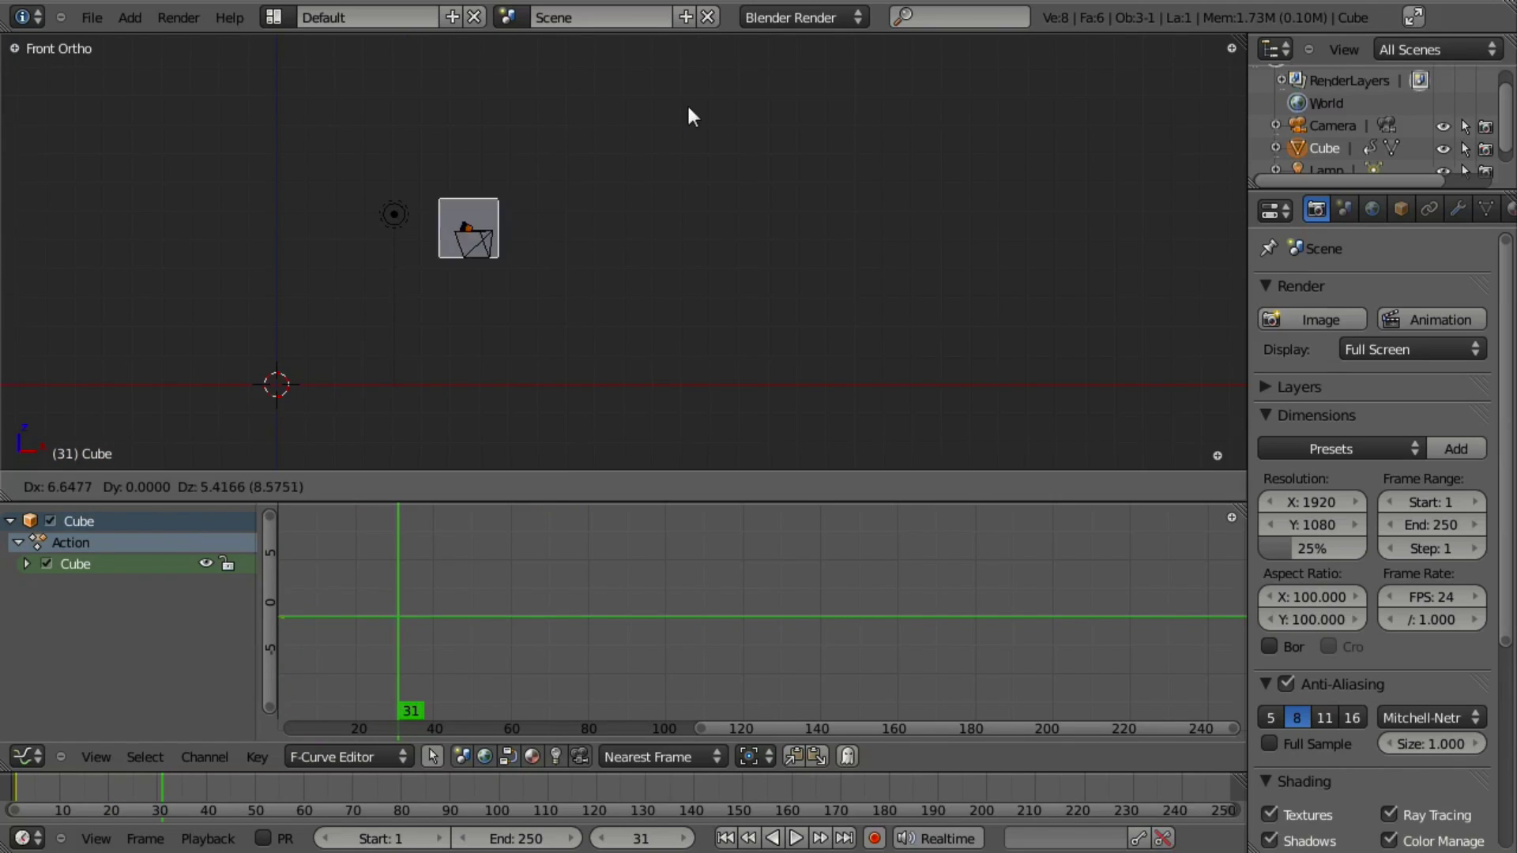
{"action": "left_click", "coordinate": [715, 80]}
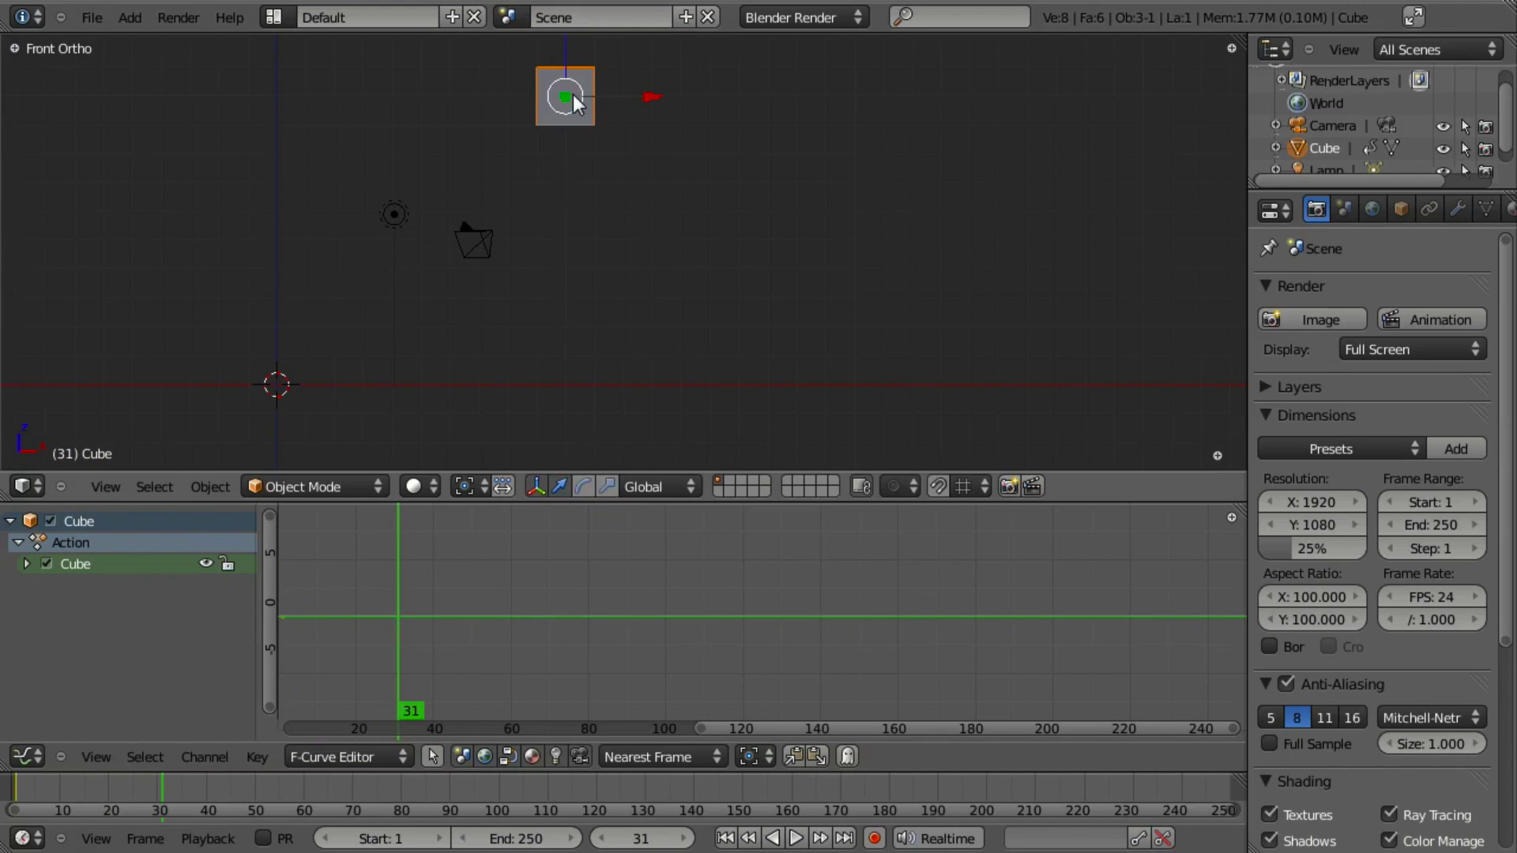
{"action": "key", "text": "i"}
{"action": "left_click", "coordinate": [597, 165]}
Step: At frame 61, move the cube down and to the right and keyframe its location
{"action": "middle_click_drag", "start_coordinate": [649, 196], "coordinate": [557, 260], "text": "shift"}
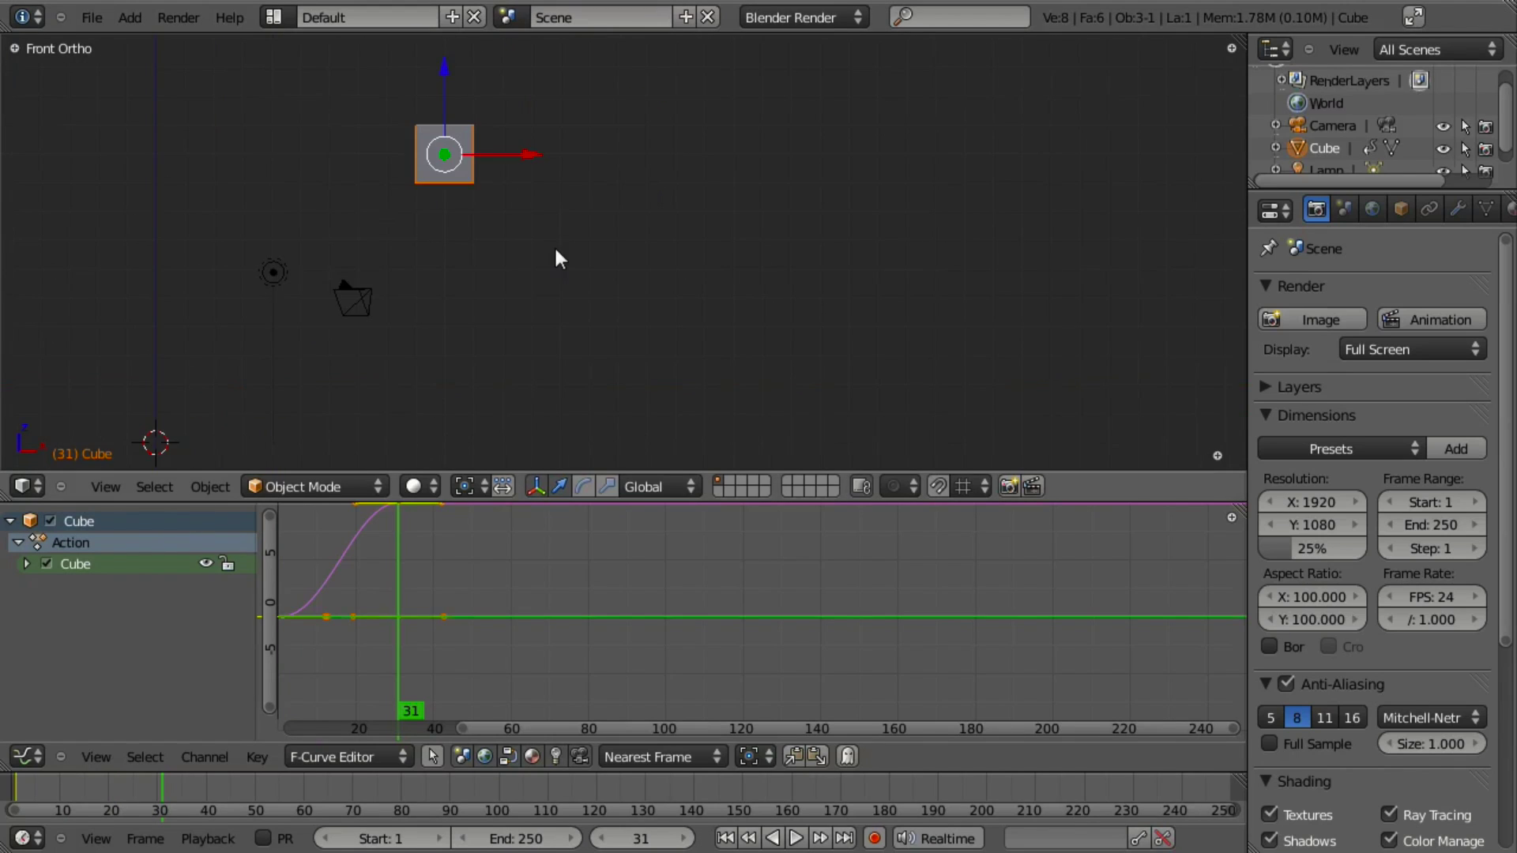
{"action": "key", "text": "alt+a"}
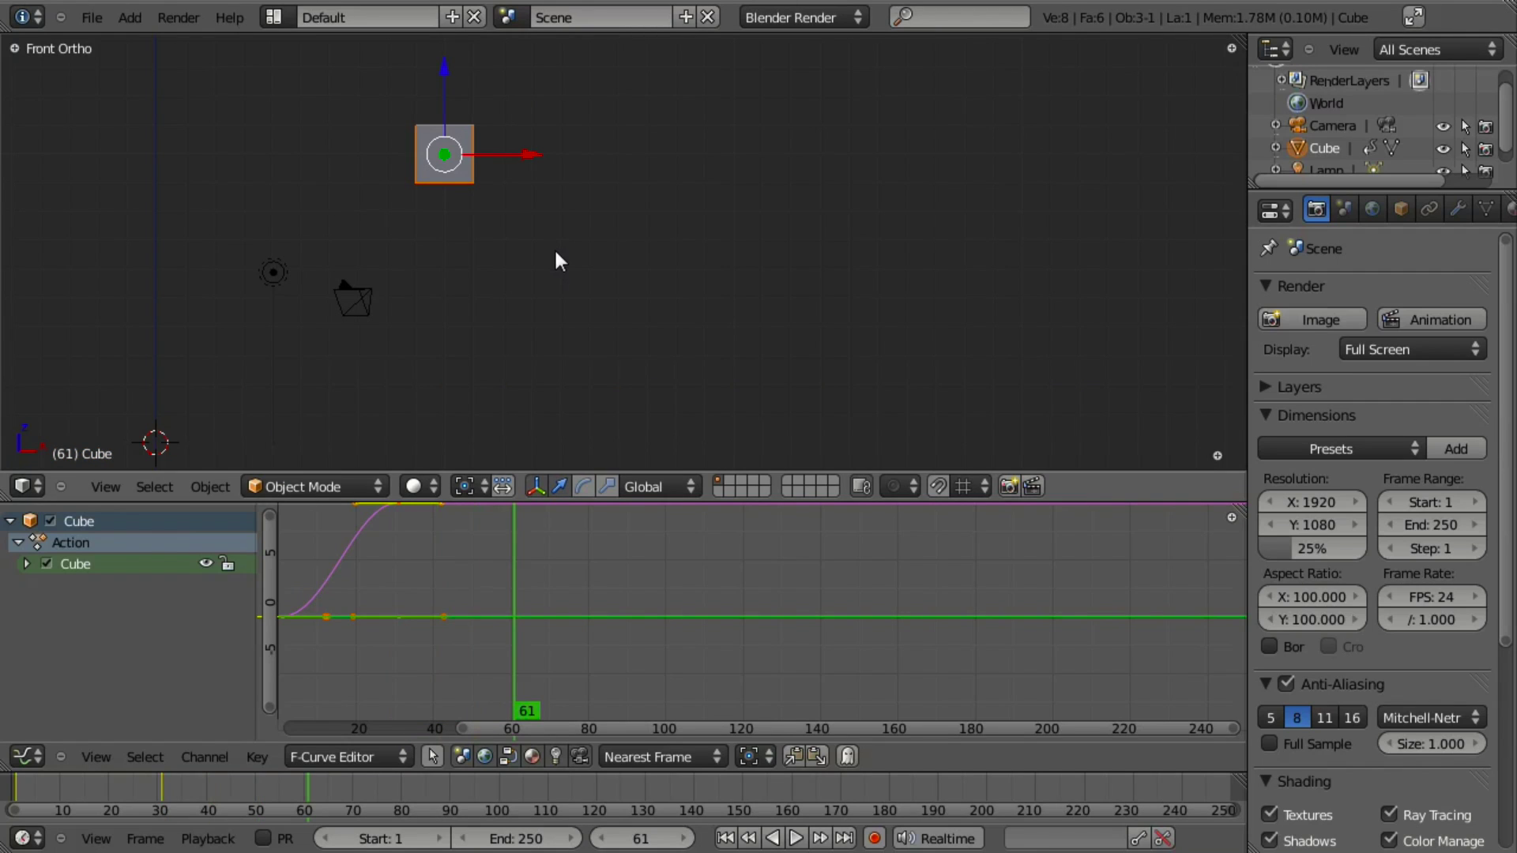
{"action": "key", "text": "g"}
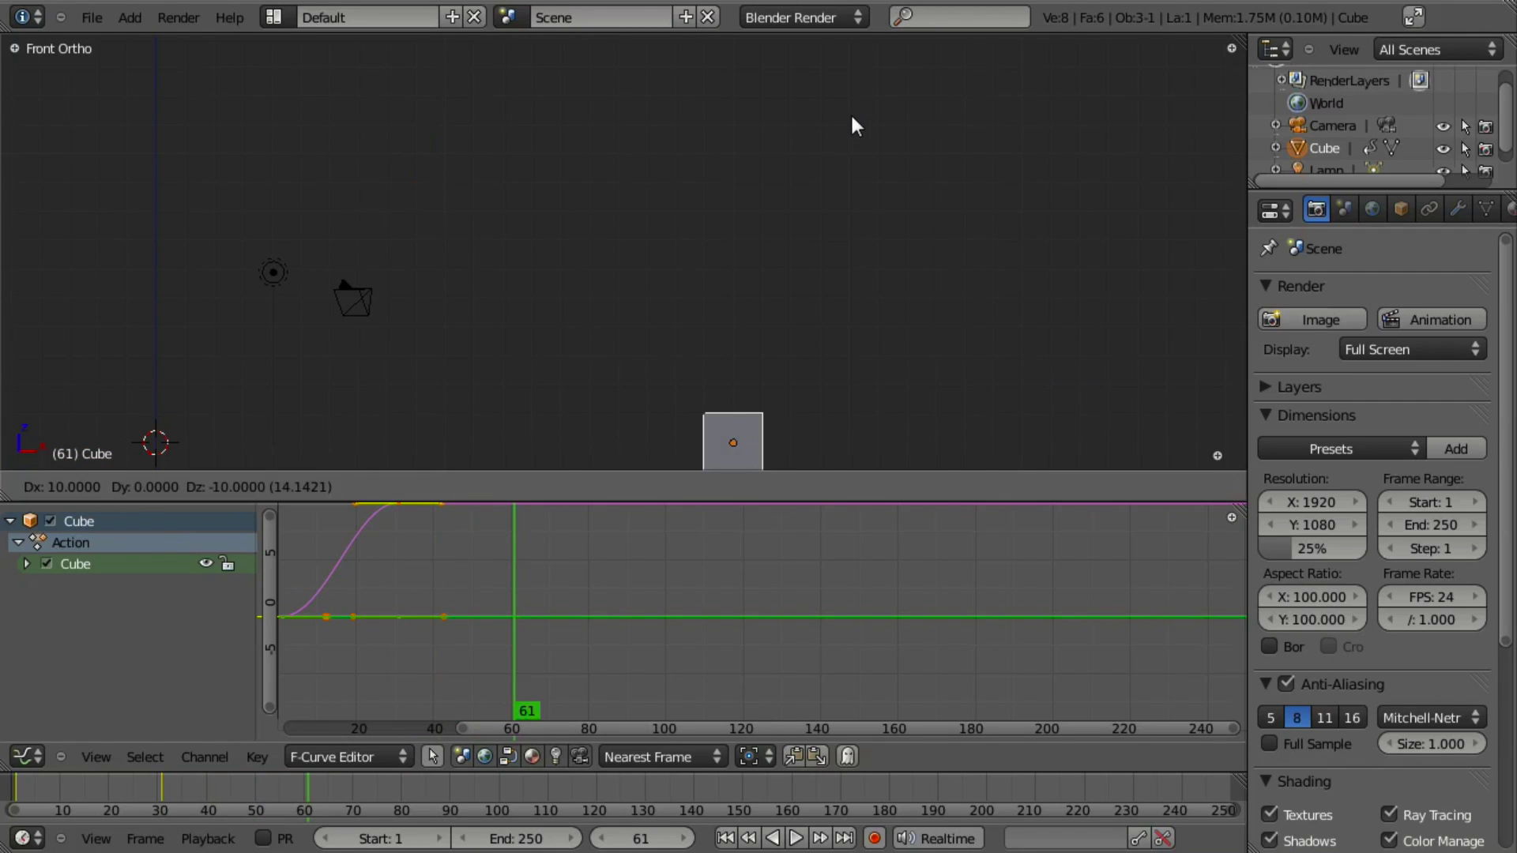
{"action": "left_click", "coordinate": [853, 119]}
{"action": "key", "text": "i"}
{"action": "left_click", "coordinate": [872, 354]}
{"action": "key", "text": "Home"}
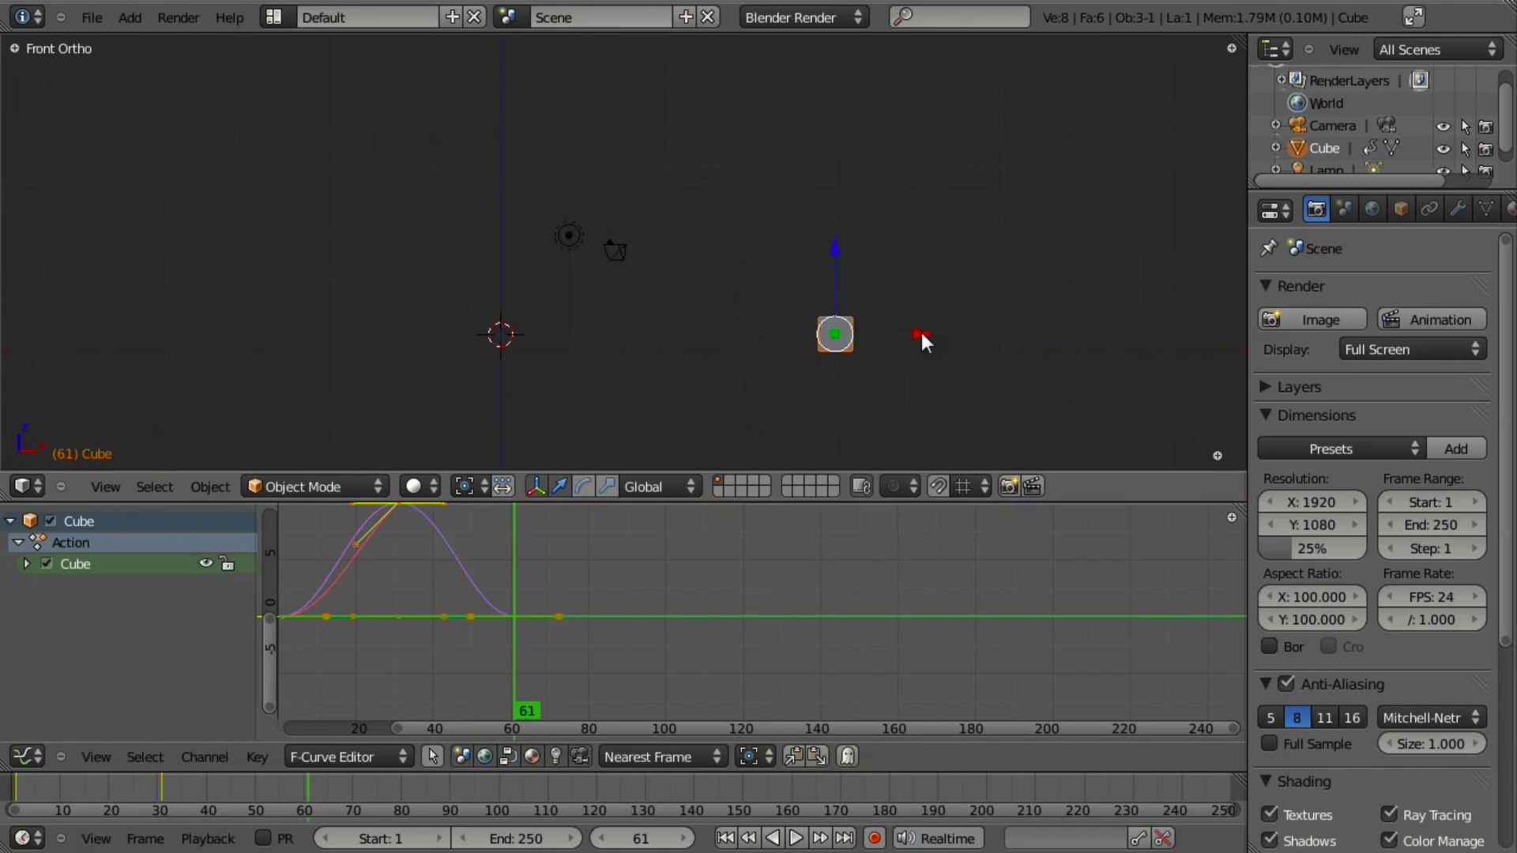
Step: Play the hop animation from frame 1, stop it, and rewind to frame 1
{"action": "key", "text": "shift+Left"}
{"action": "key", "text": "alt+a"}
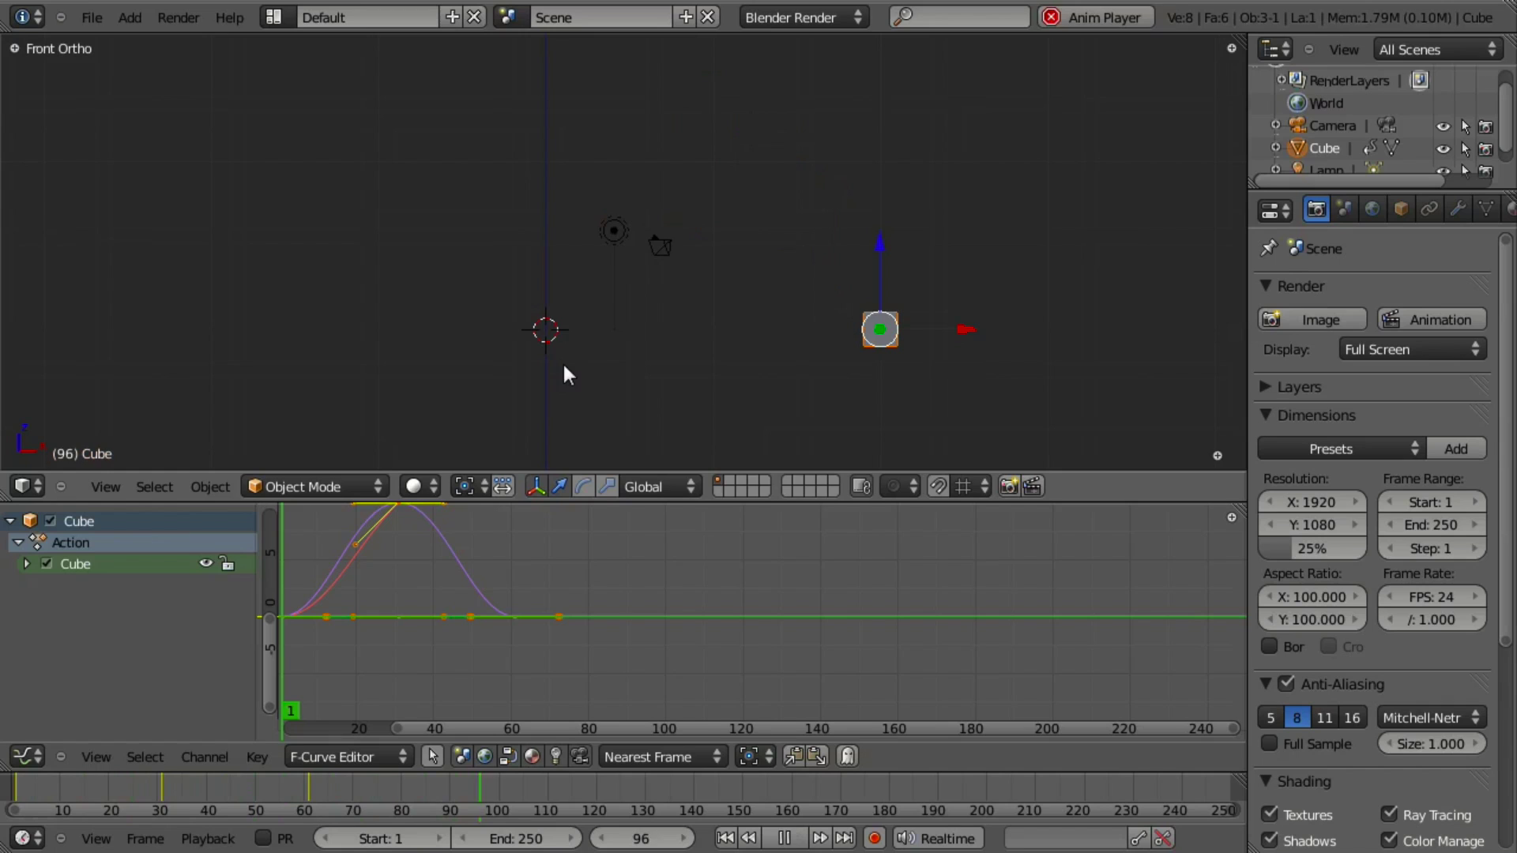
{"action": "key", "text": "alt+a"}
{"action": "key", "text": "shift+Left"}
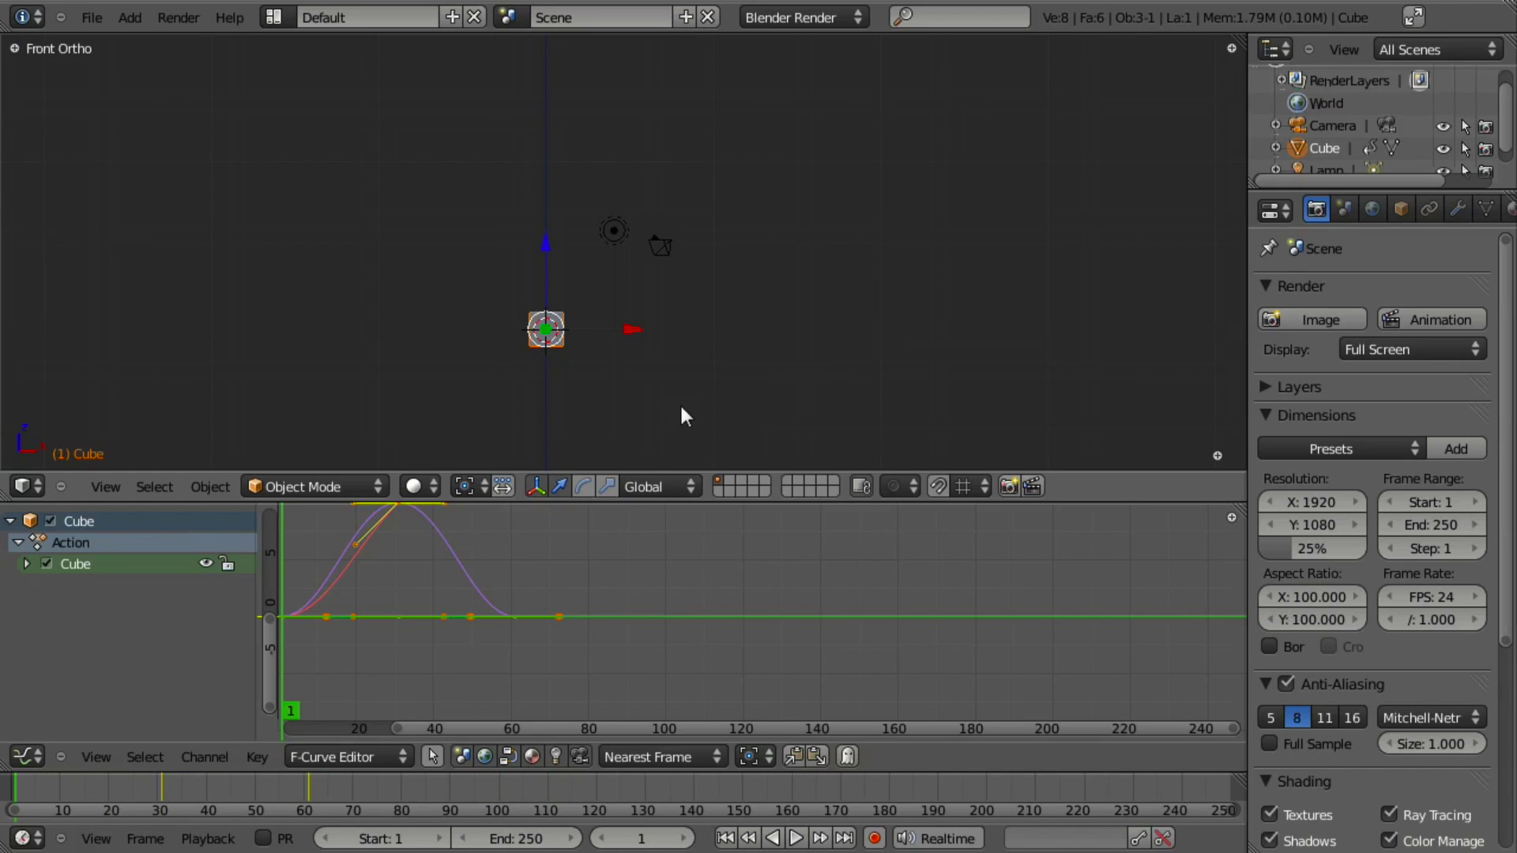
Step: Pan and rescale the Graph Editor so the full location curves fit in view
{"action": "middle_click_drag", "start_coordinate": [514, 630], "coordinate": [766, 689]}
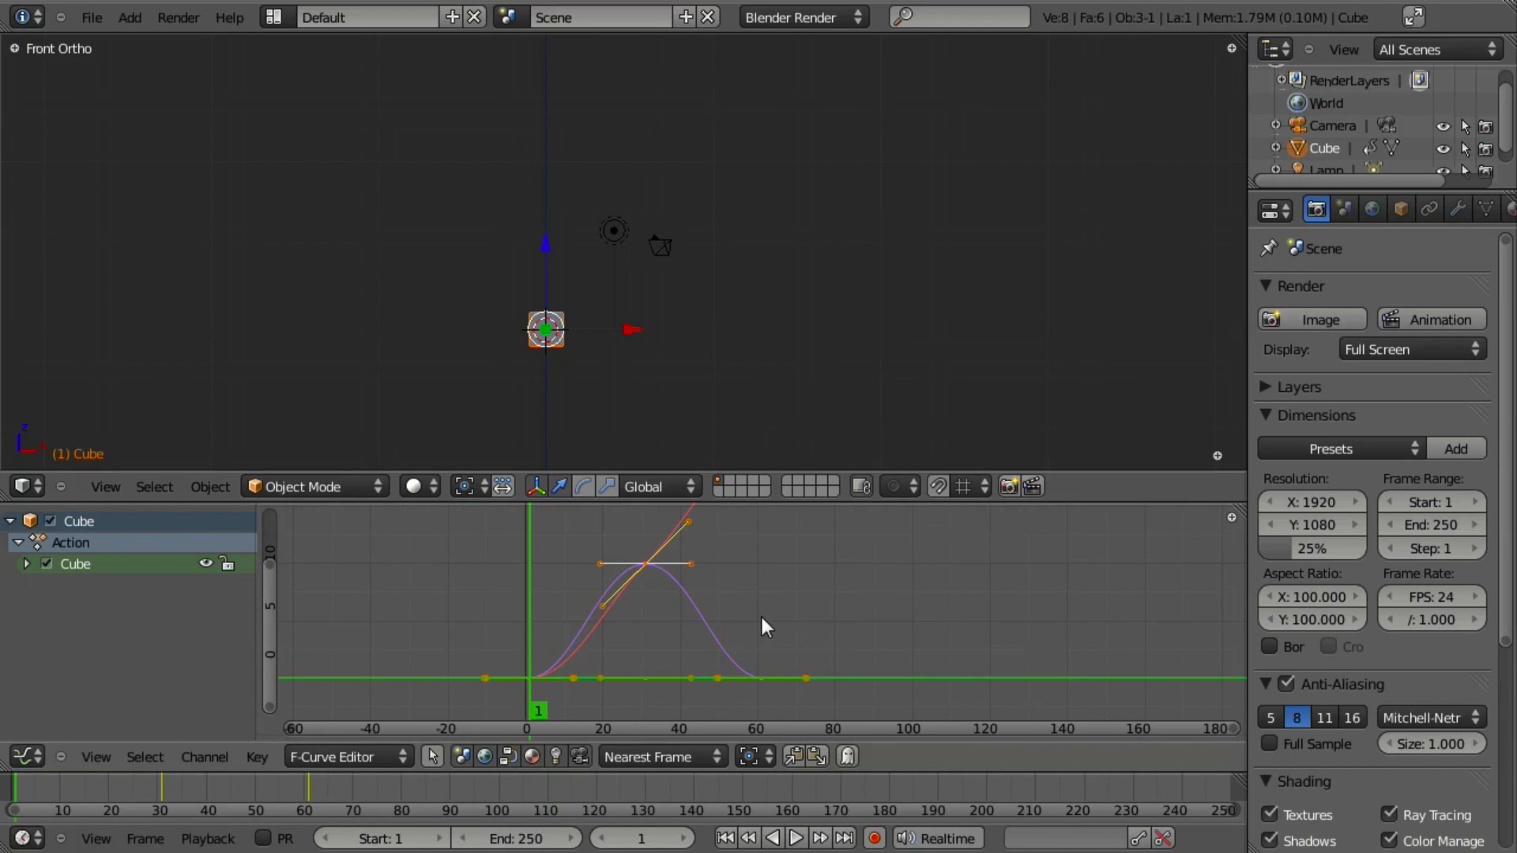
{"action": "mouse_move", "coordinate": [762, 618]}
{"action": "middle_mouse_down", "text": "ctrl"}
{"action": "mouse_move", "coordinate": [765, 602]}
{"action": "mouse_move", "coordinate": [762, 635]}
{"action": "mouse_move", "coordinate": [767, 611]}
{"action": "middle_mouse_up", "text": "ctrl"}
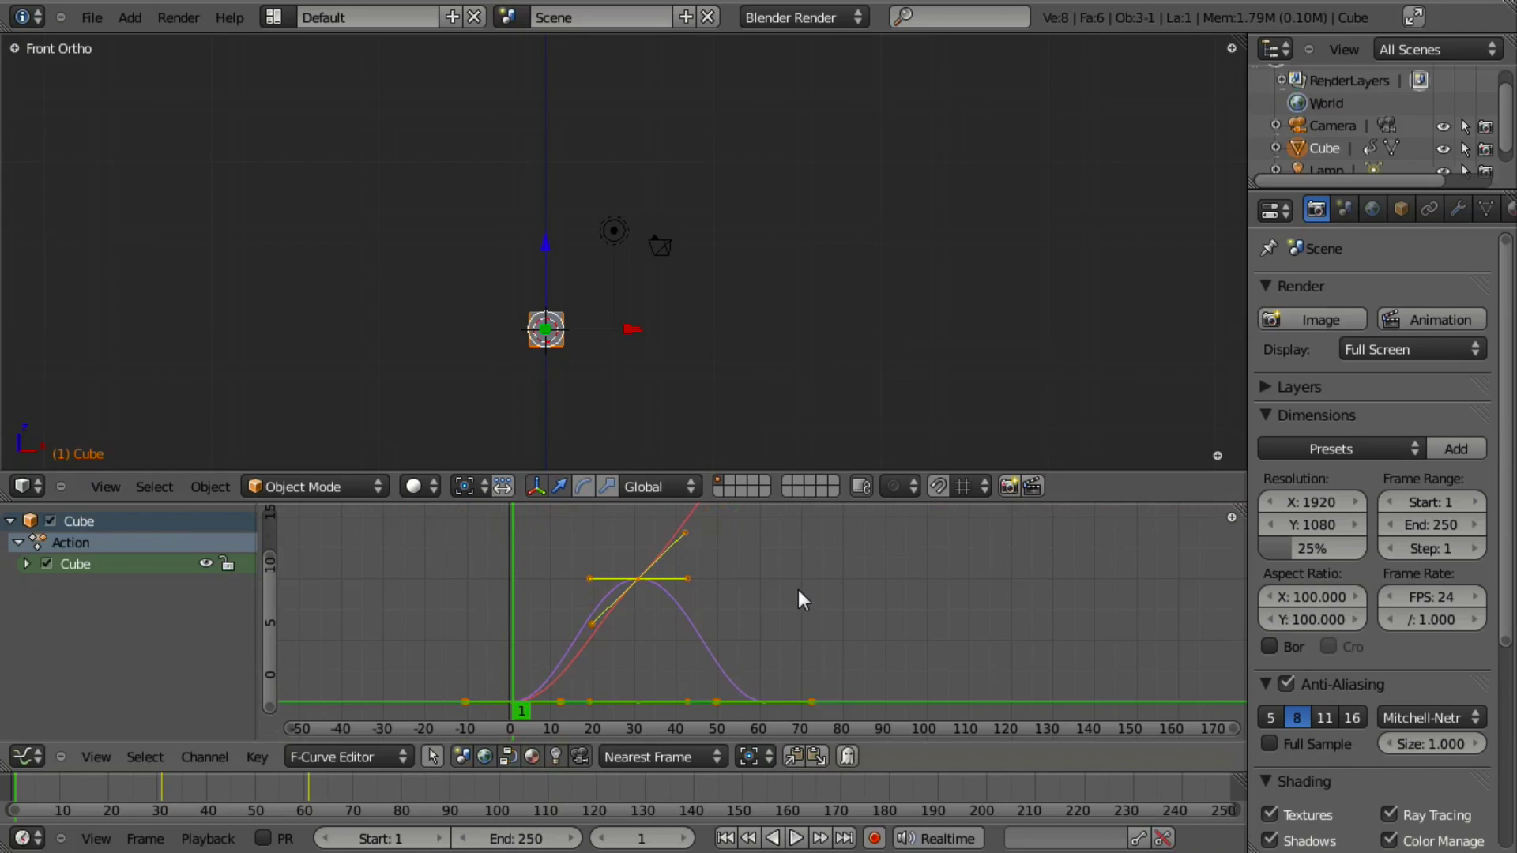
{"action": "key", "text": "ctrl+Up"}
{"action": "key", "text": "ctrl+Down"}
Step: Heighten the Graph Editor, expand the Cube channel, and select X, Y and Z Location
{"action": "left_click_drag", "start_coordinate": [760, 504], "coordinate": [757, 423]}
{"action": "middle_click_drag", "start_coordinate": [755, 468], "coordinate": [701, 590], "text": "ctrl"}
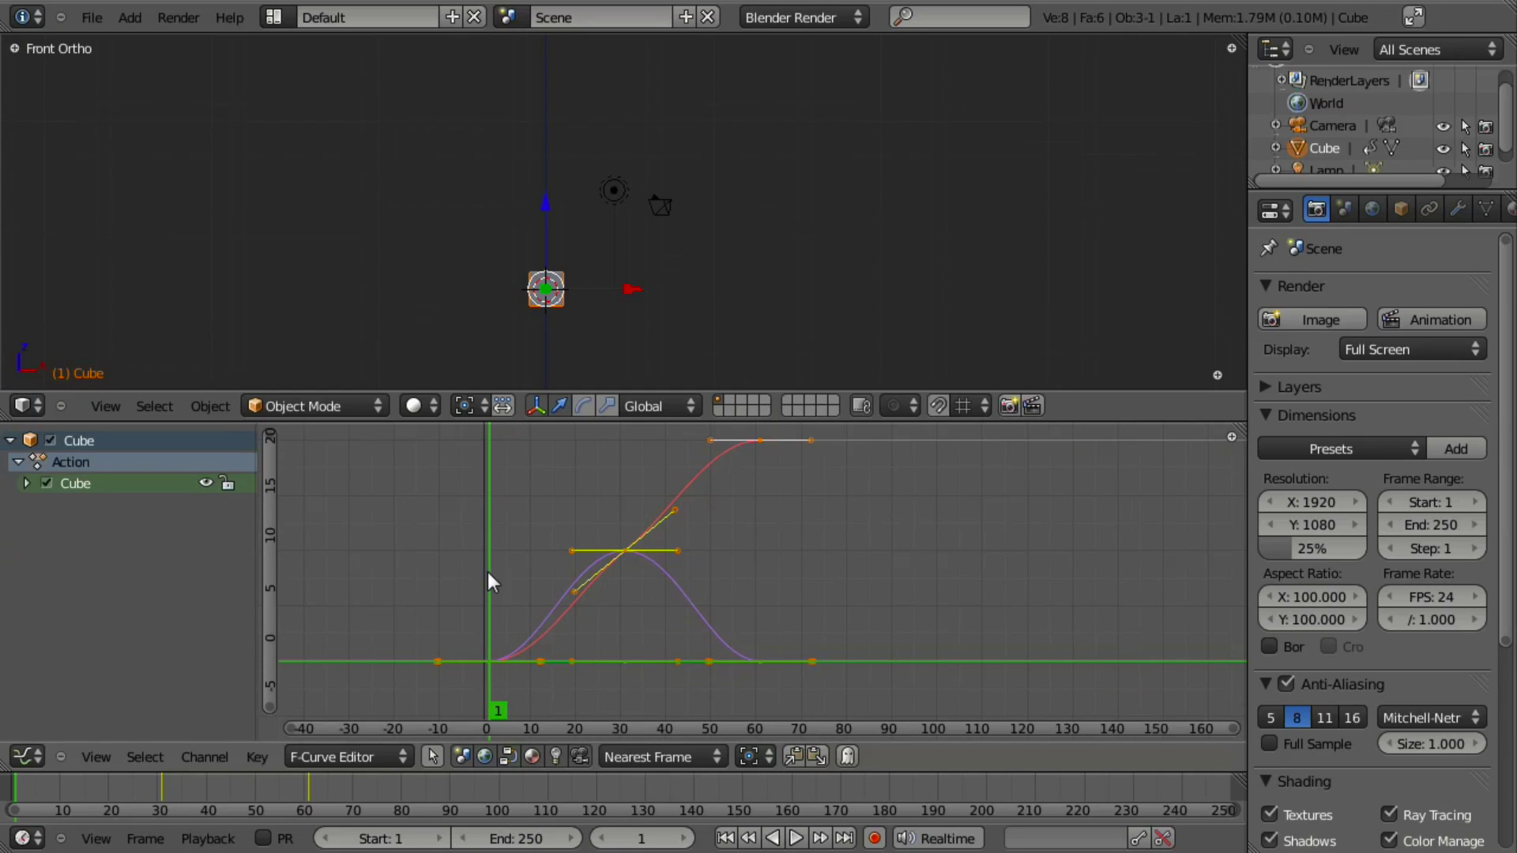
{"action": "left_click", "coordinate": [27, 482]}
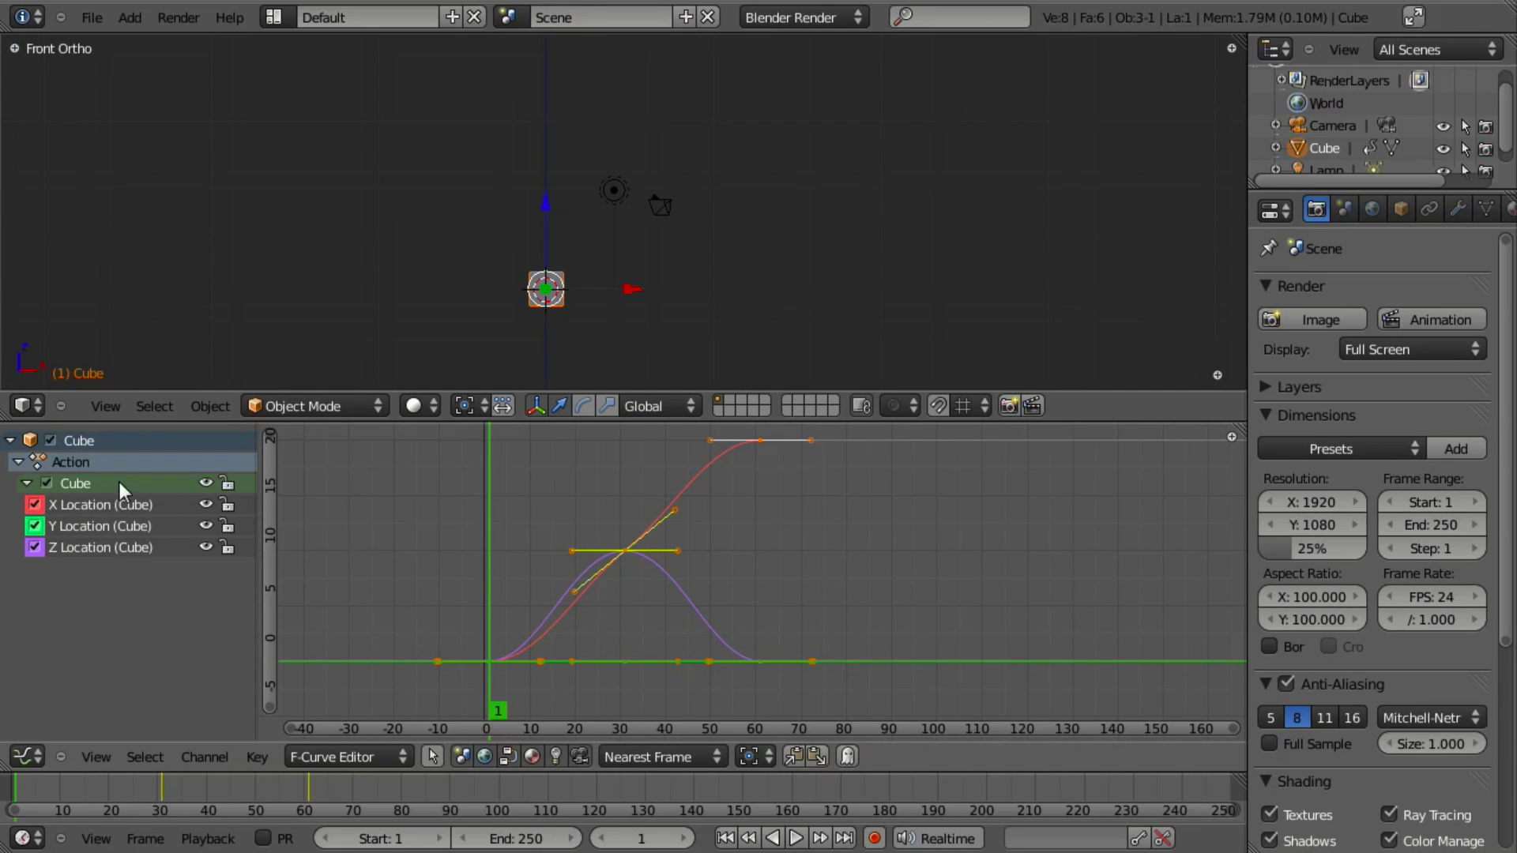
{"action": "left_click", "coordinate": [108, 503]}
{"action": "left_click", "coordinate": [98, 528]}
{"action": "left_click", "coordinate": [88, 546]}
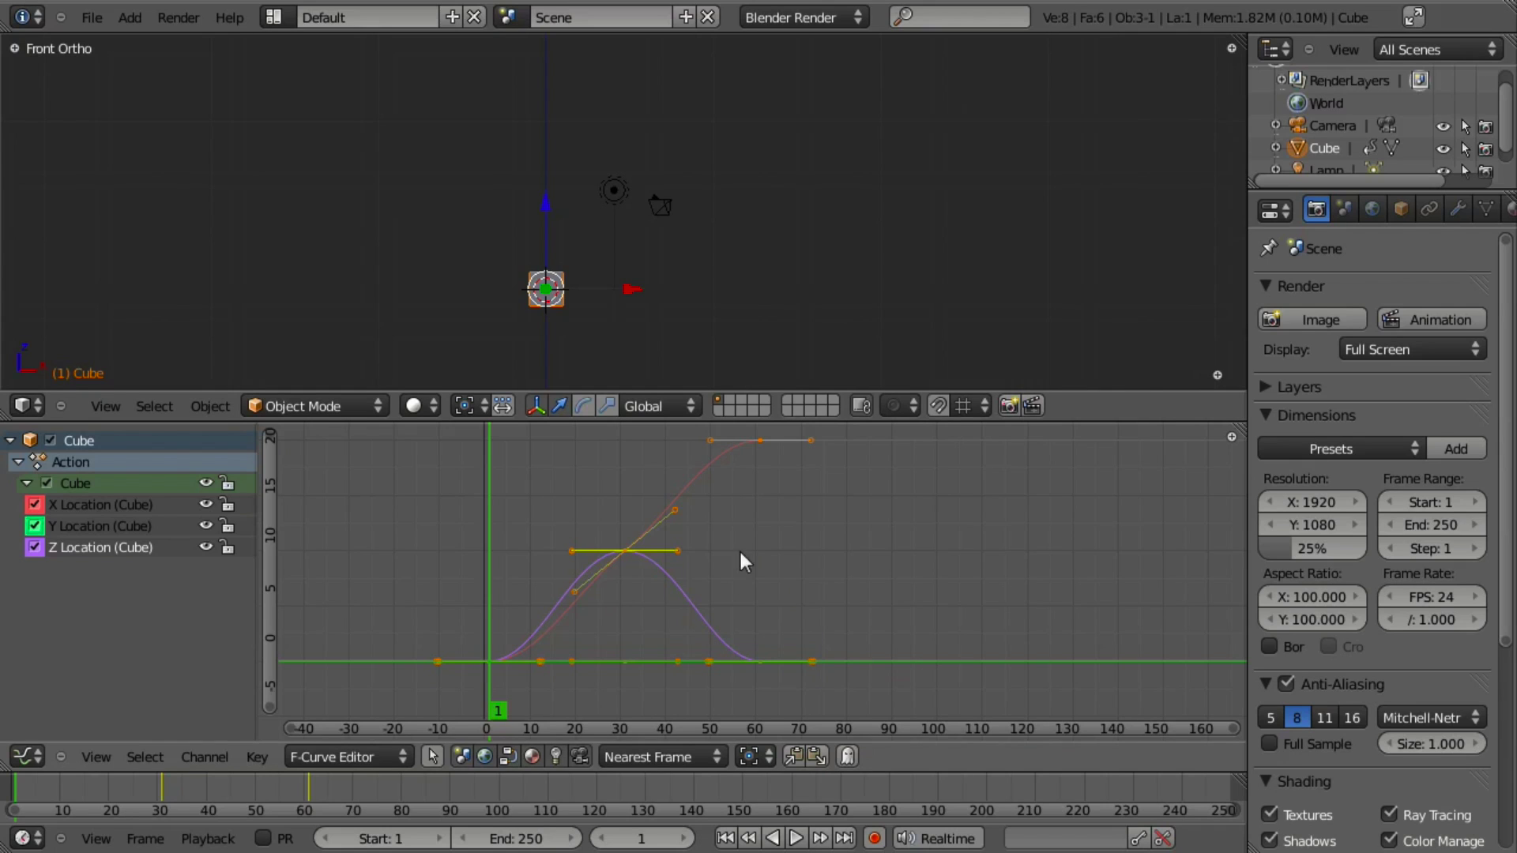
{"action": "scroll", "coordinate": [759, 558], "scroll_direction": "up", "scroll_amount": 2, "text": "shift"}
{"action": "scroll", "coordinate": [664, 546], "scroll_direction": "left", "scroll_amount": 1, "text": "ctrl"}
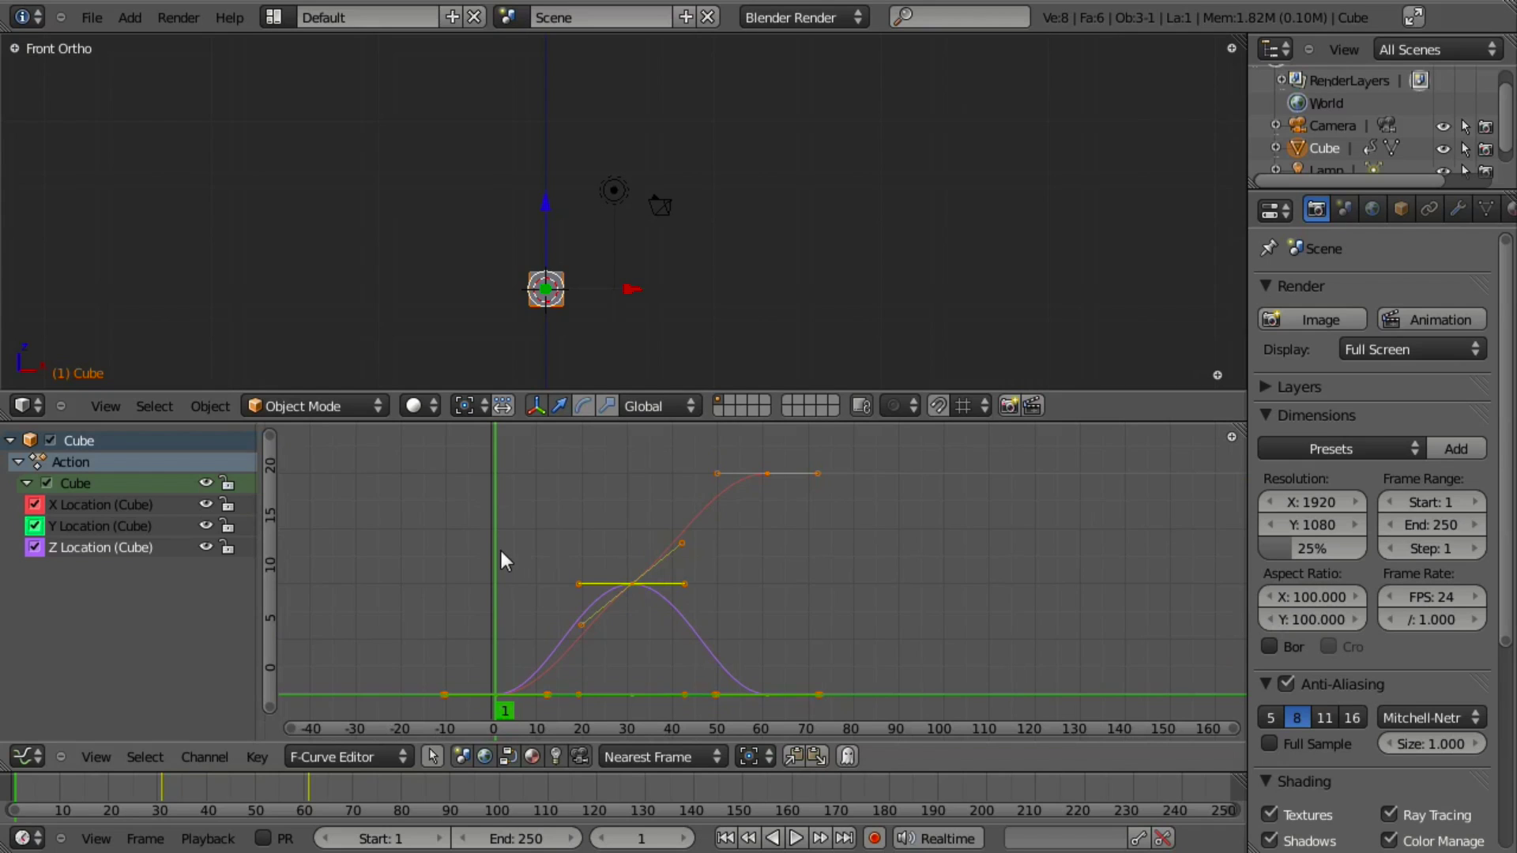
Step: At frame 61, move the cube along Z so its height returns to 0, then review frames 1 and 61
{"action": "left_click_drag", "start_coordinate": [515, 549], "coordinate": [768, 510]}
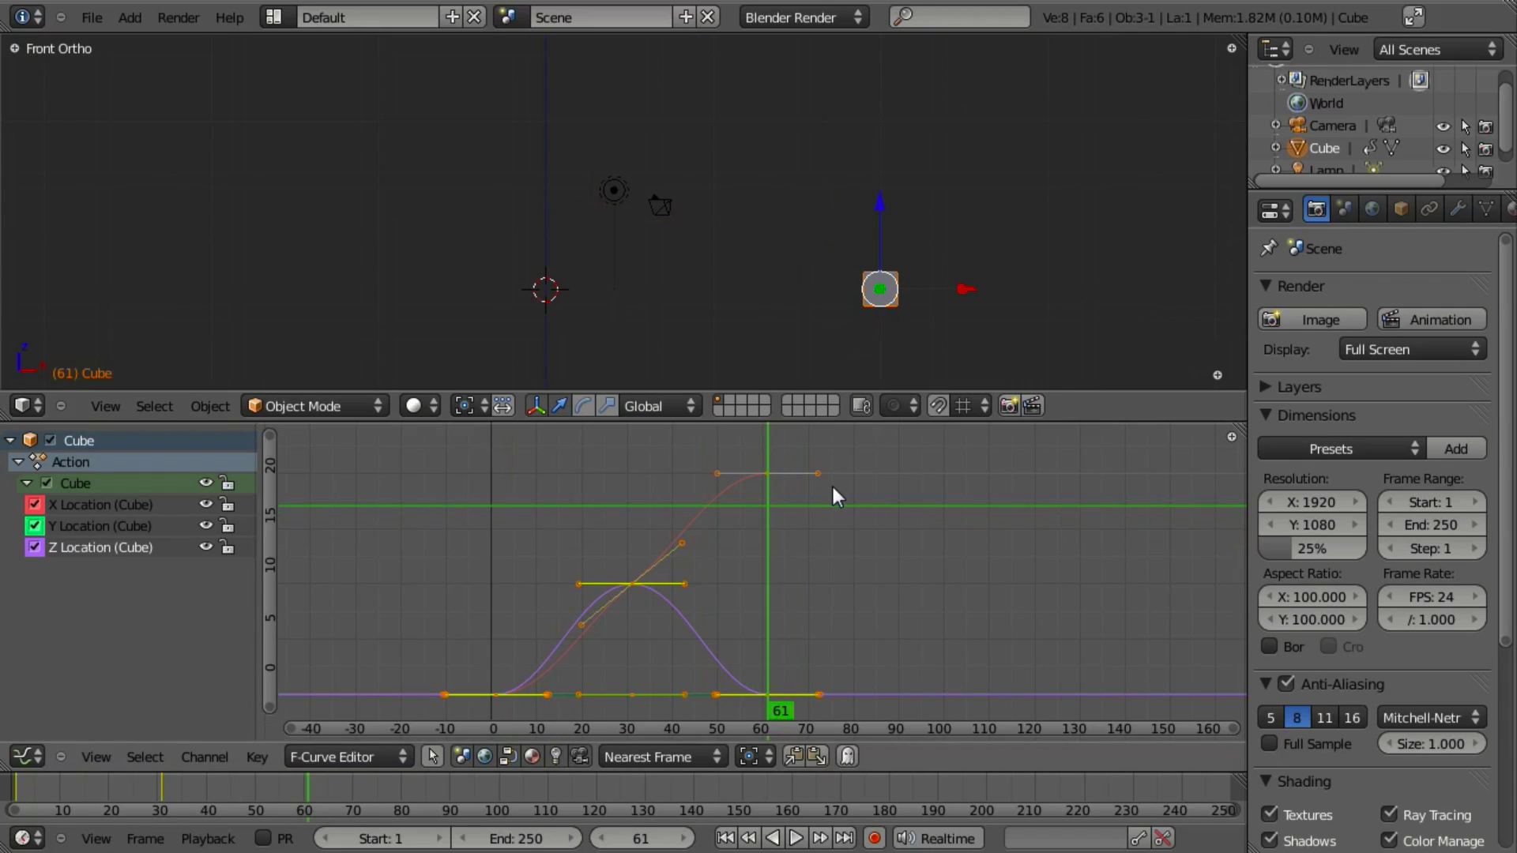
{"action": "scroll", "coordinate": [793, 578], "scroll_direction": "up", "scroll_amount": 1}
{"action": "key", "text": "a"}
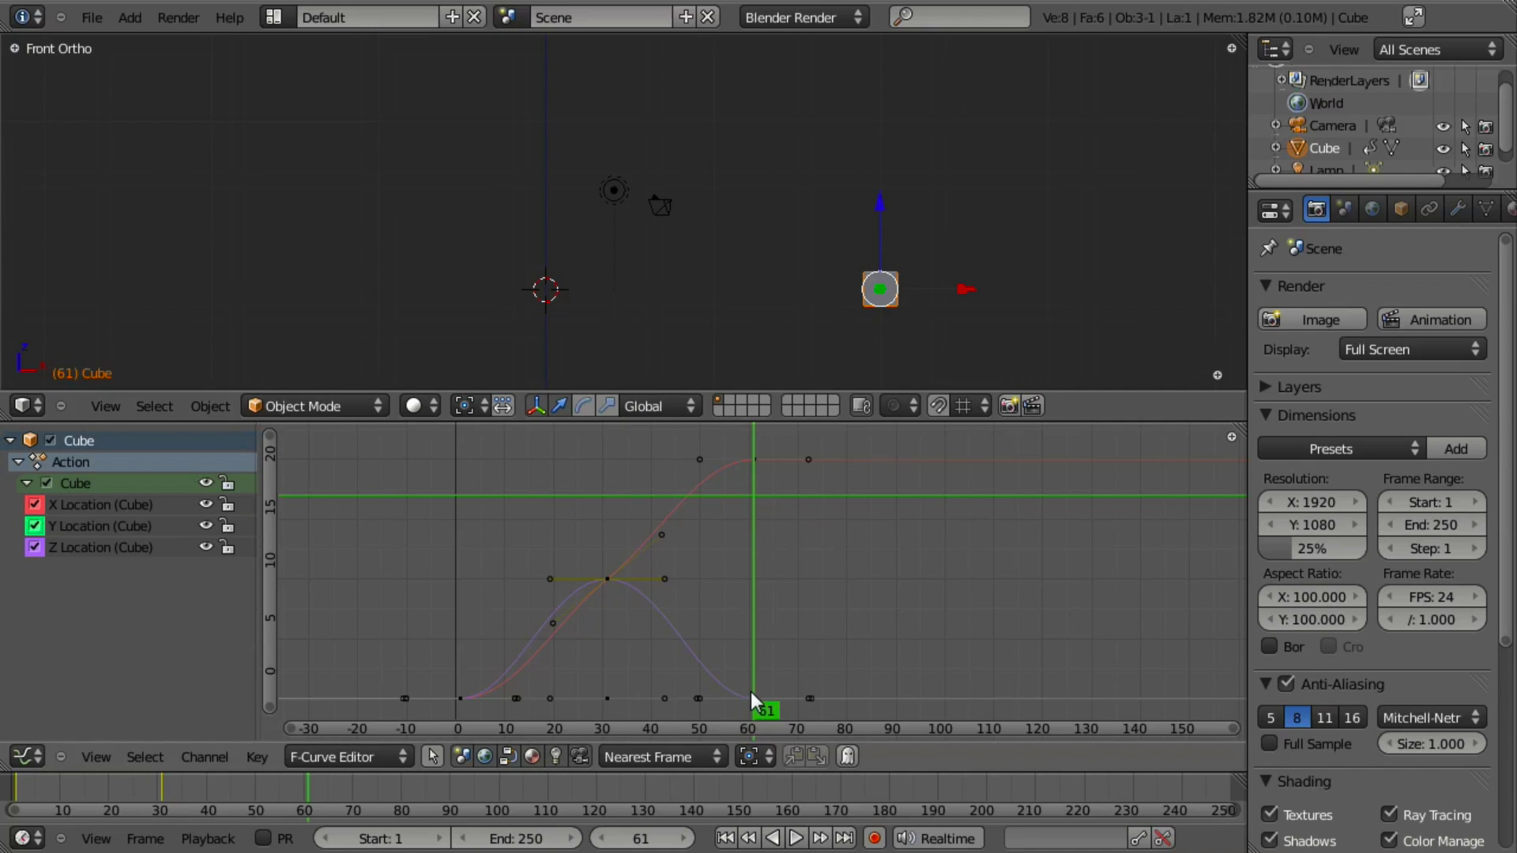
{"action": "key", "text": "g"}
{"action": "key", "text": "z"}
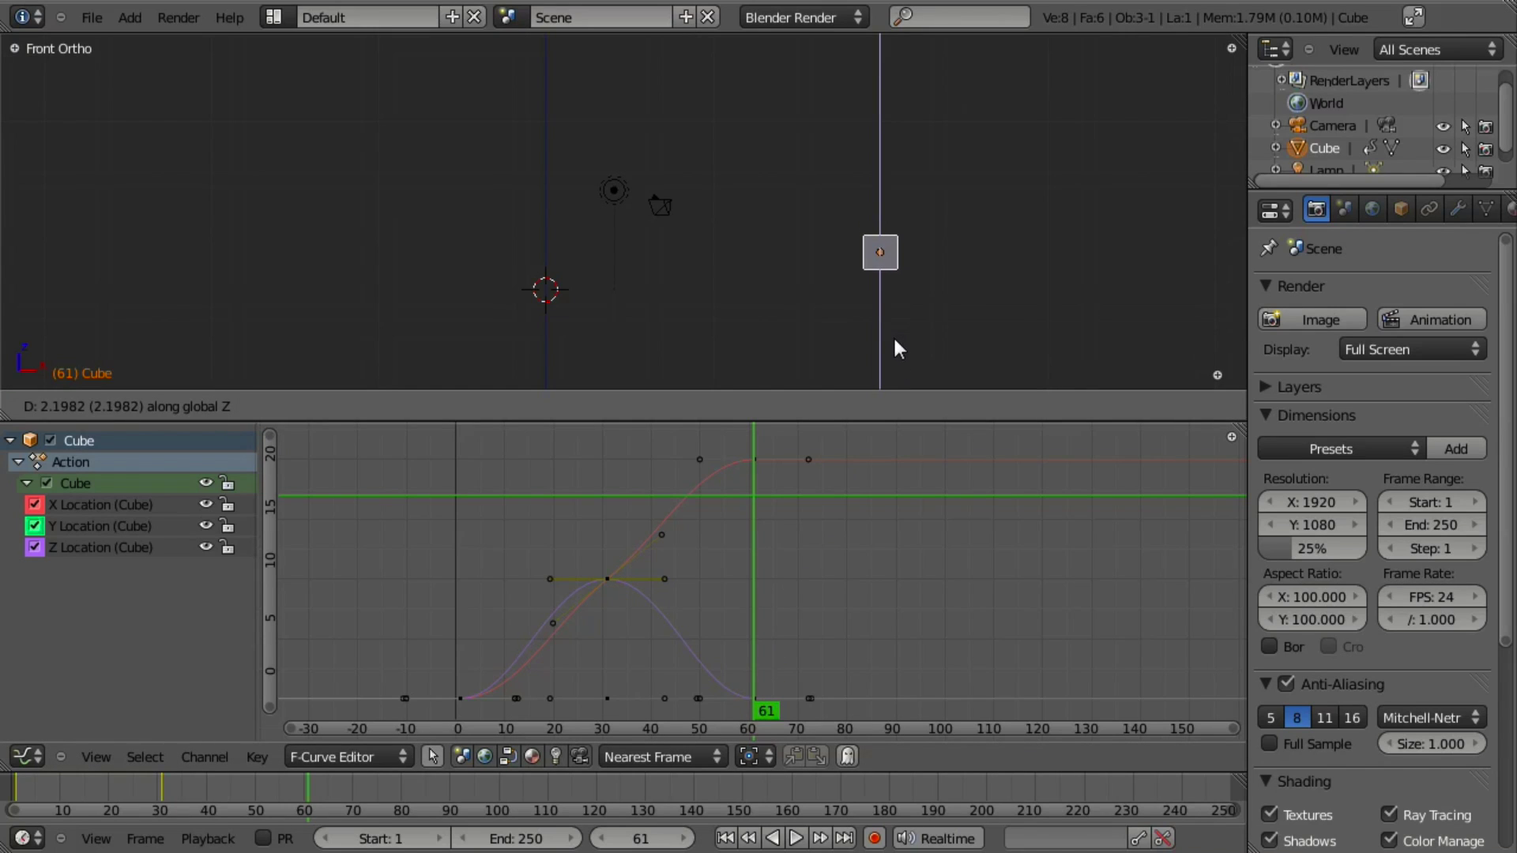
{"action": "left_click", "coordinate": [895, 340]}
{"action": "key", "text": "shift+Left"}
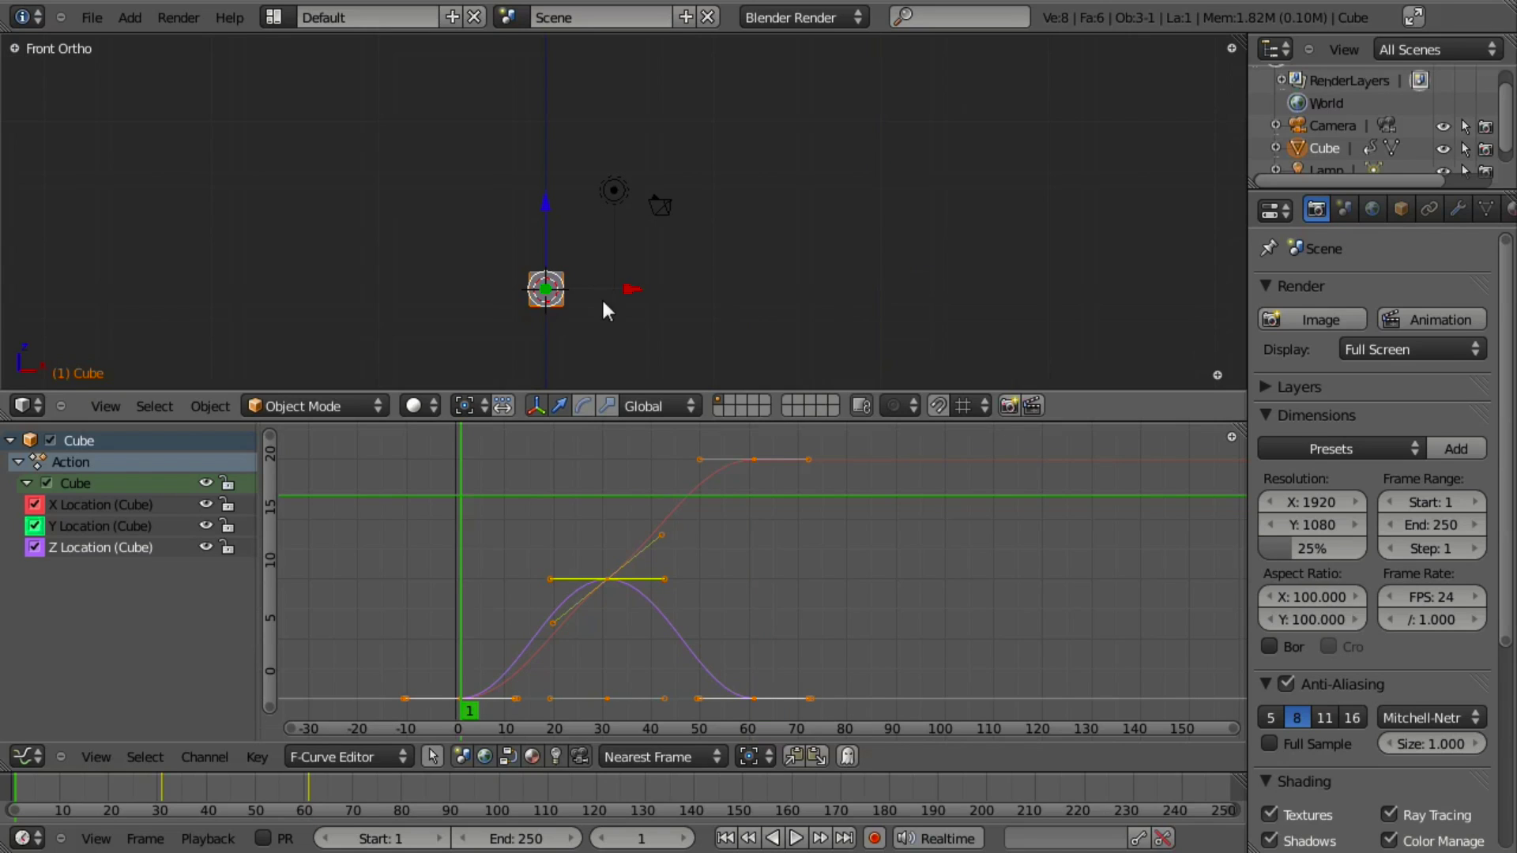
{"action": "left_click_drag", "start_coordinate": [763, 625], "coordinate": [753, 598]}
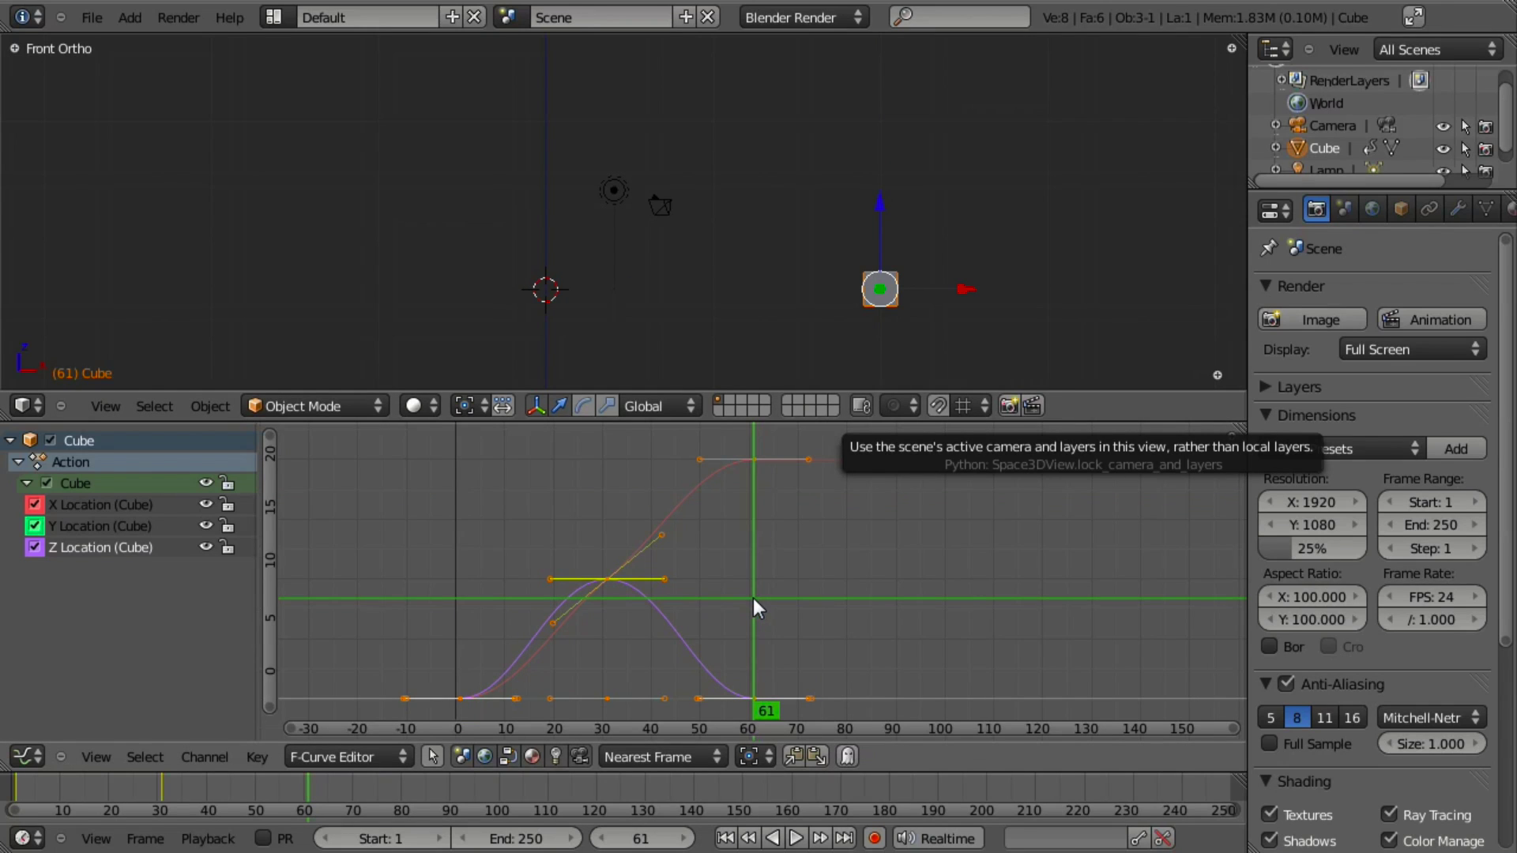
Step: Select the Z Location end keyframes and try a vertical move, then cancel it
{"action": "left_click", "coordinate": [757, 694]}
{"action": "middle_click_drag", "start_coordinate": [757, 694], "coordinate": [759, 661]}
{"action": "scroll", "coordinate": [799, 652], "scroll_direction": "up", "scroll_amount": 1}
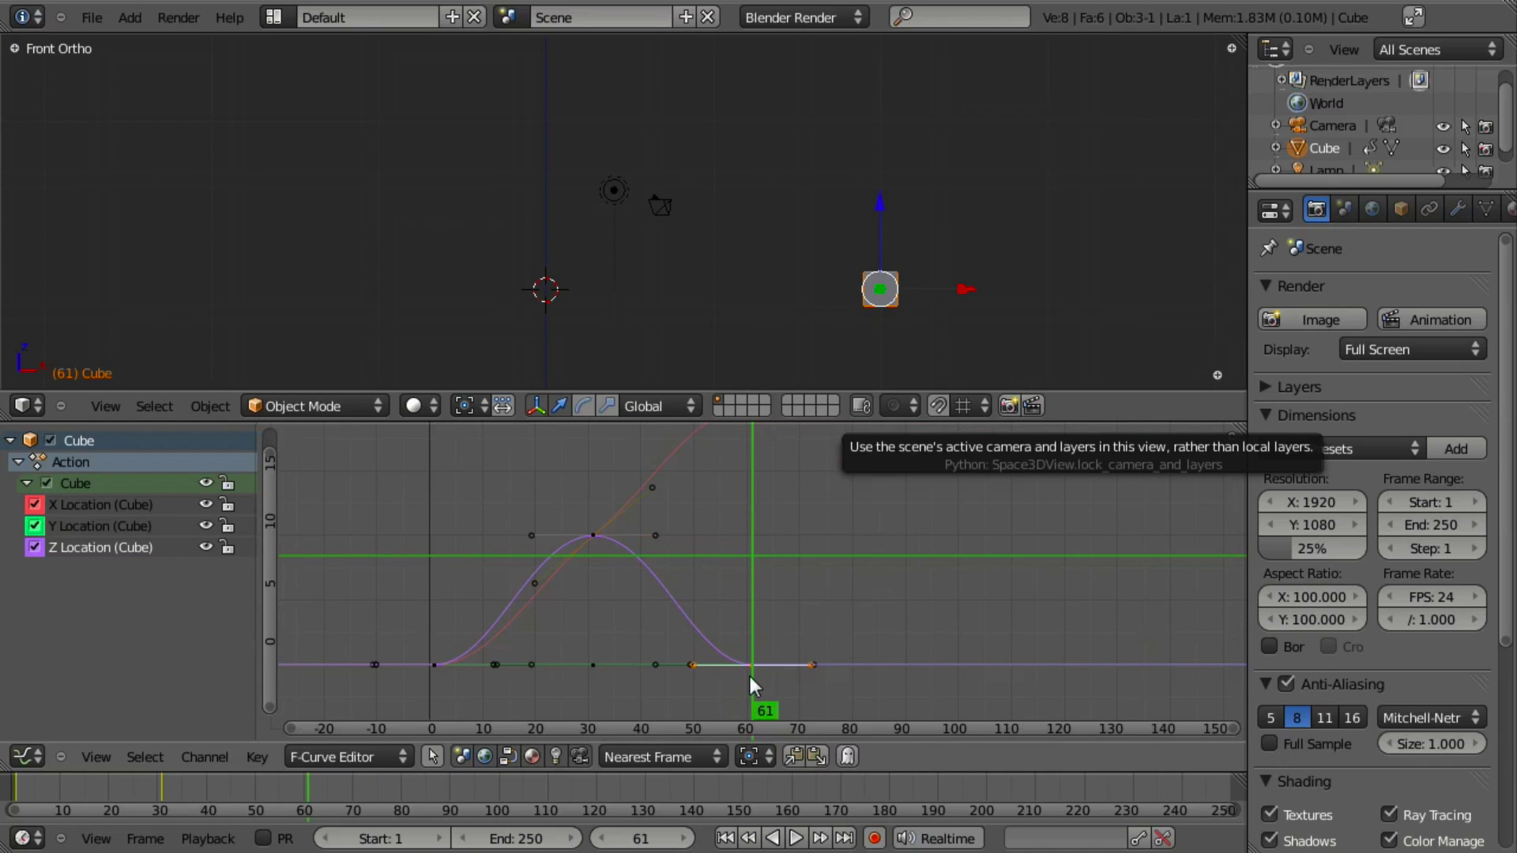
{"action": "key", "text": "g"}
{"action": "key", "text": "y"}
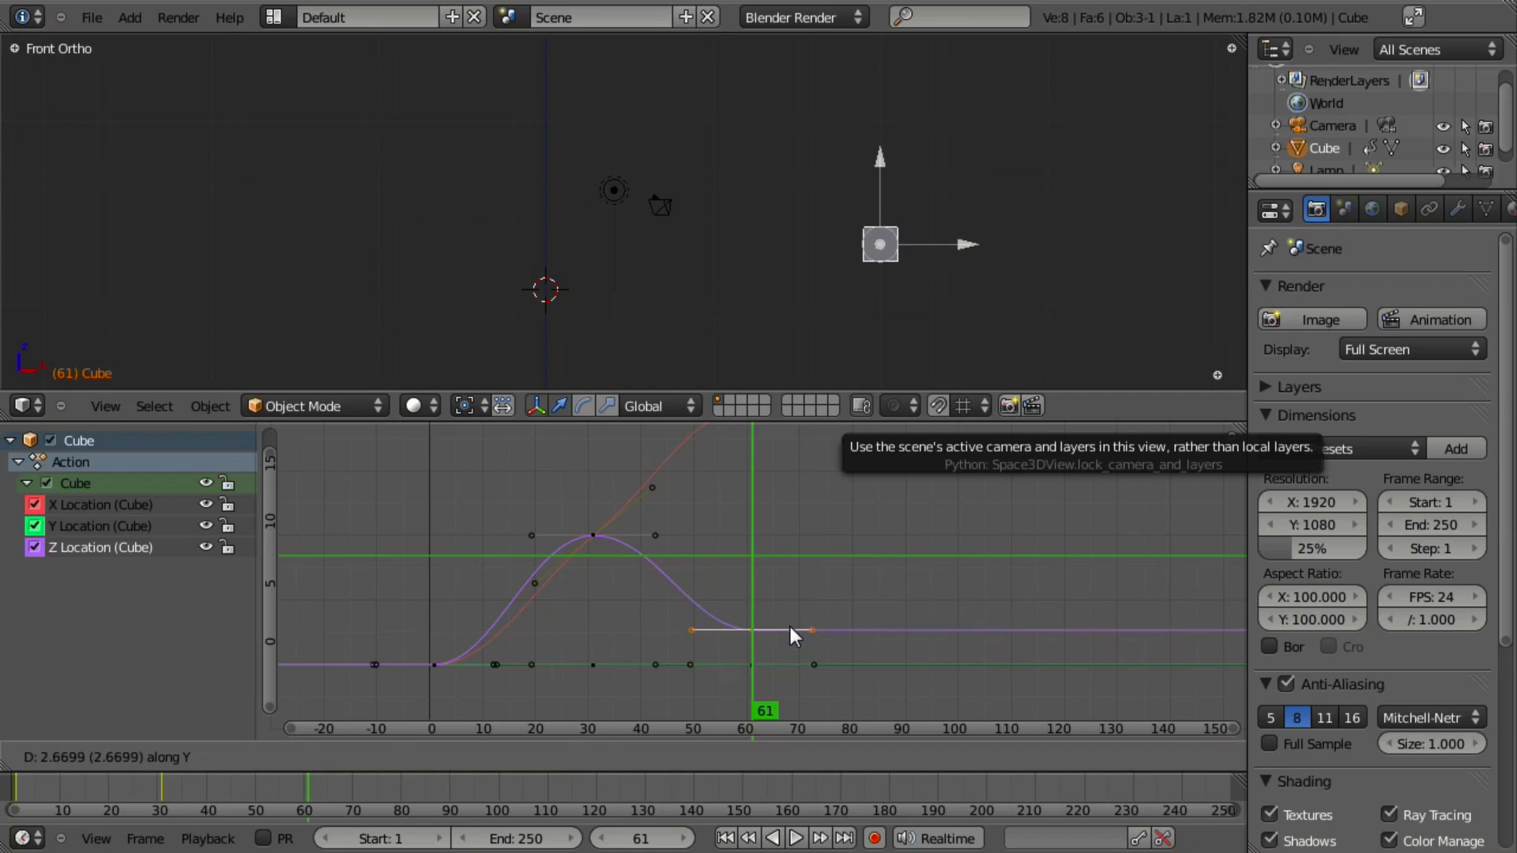
{"action": "key", "text": "Escape"}
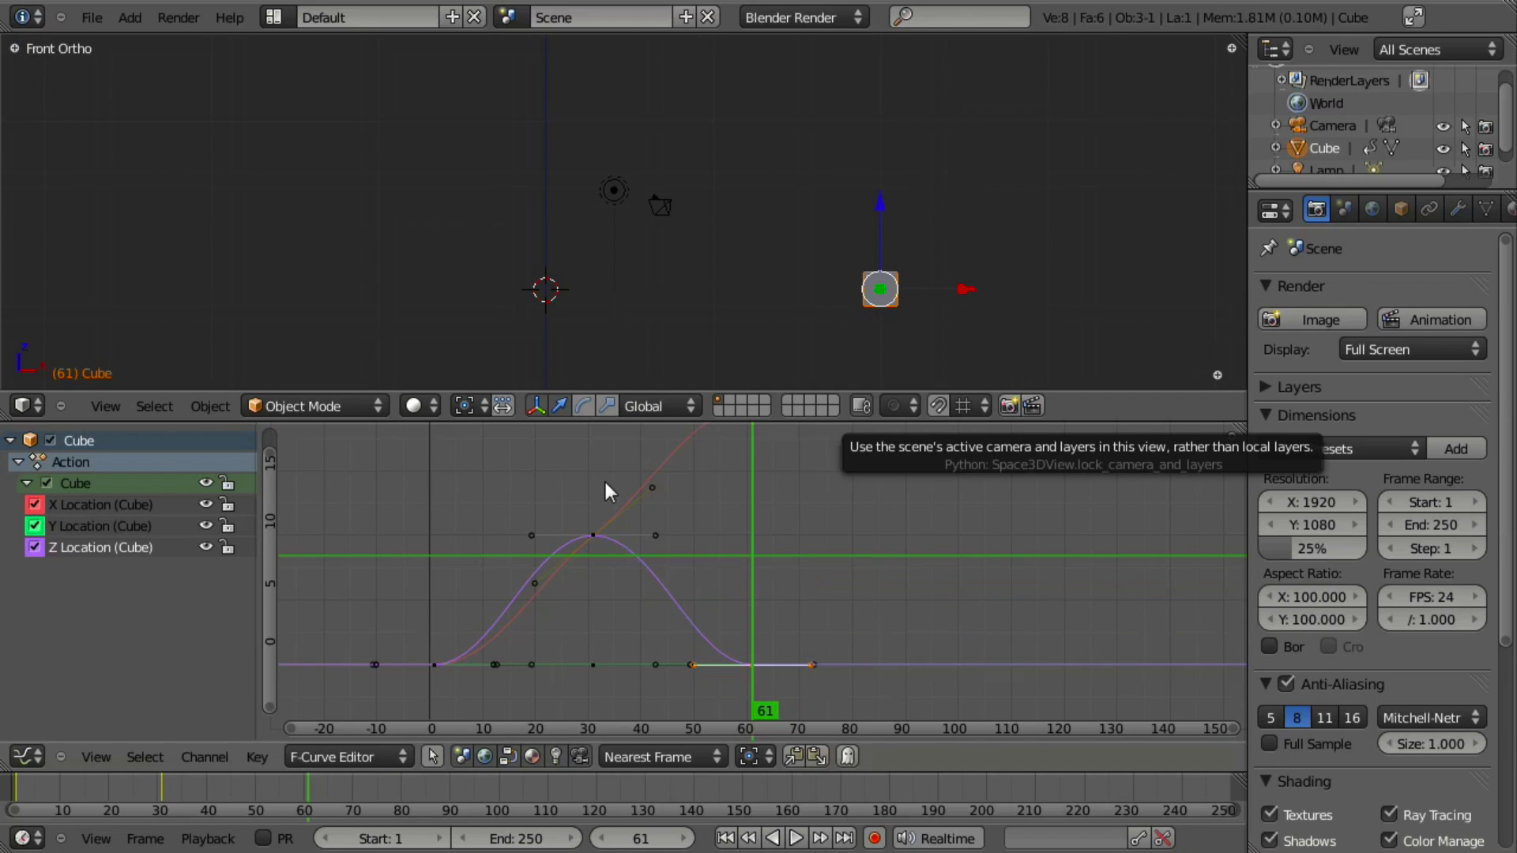
Step: Around frame 32, select the Z Location peak keyframe, start a move, then cancel it
{"action": "left_click_drag", "start_coordinate": [590, 476], "coordinate": [588, 488]}
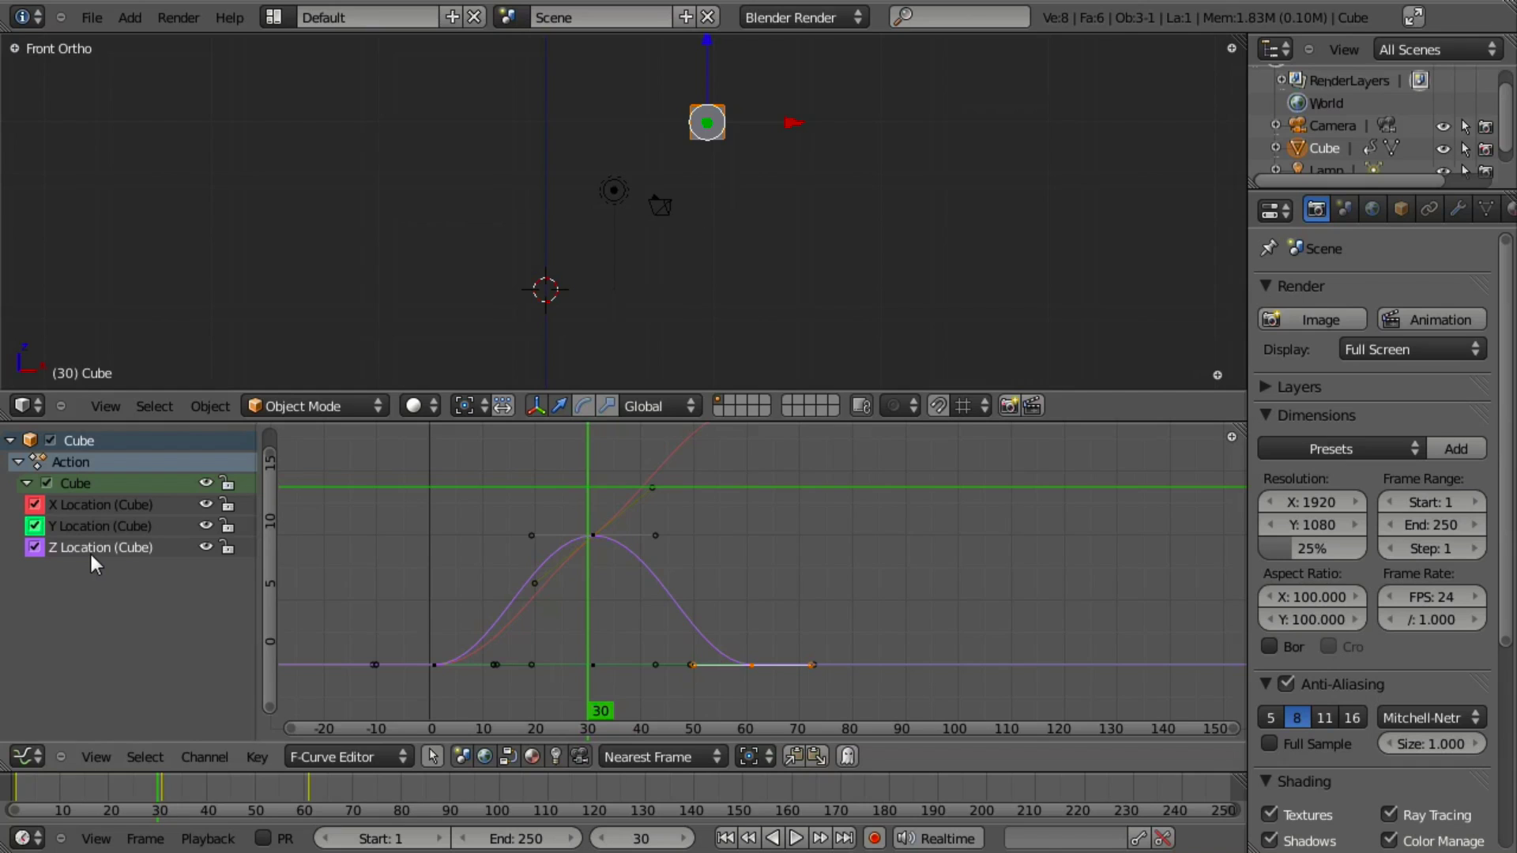
{"action": "left_click", "coordinate": [596, 511]}
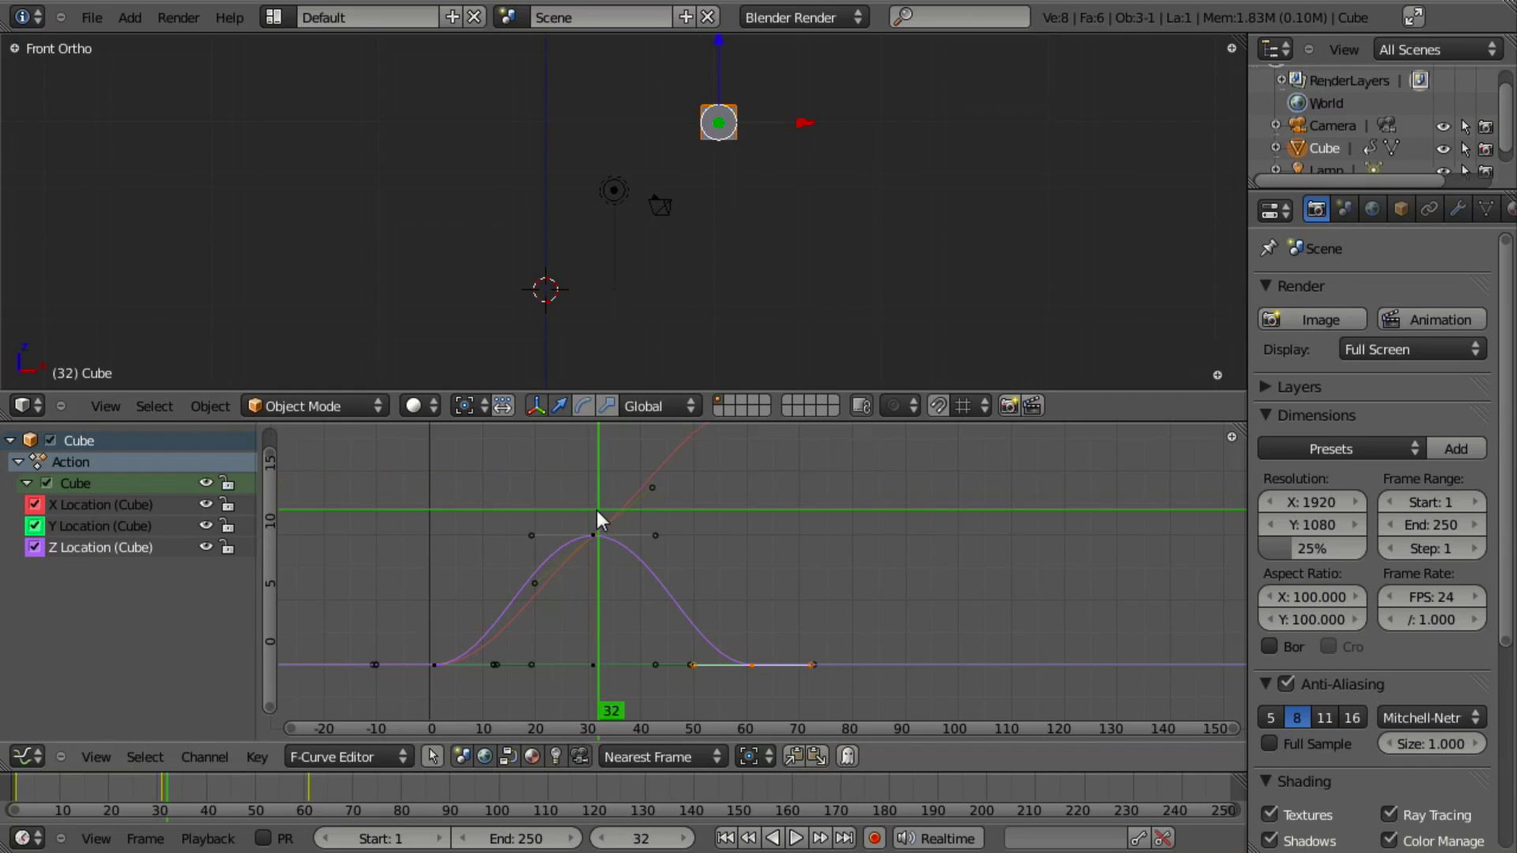
{"action": "right_click", "coordinate": [593, 531]}
{"action": "middle_click_drag", "start_coordinate": [601, 558], "coordinate": [601, 588]}
{"action": "right_click", "coordinate": [593, 570]}
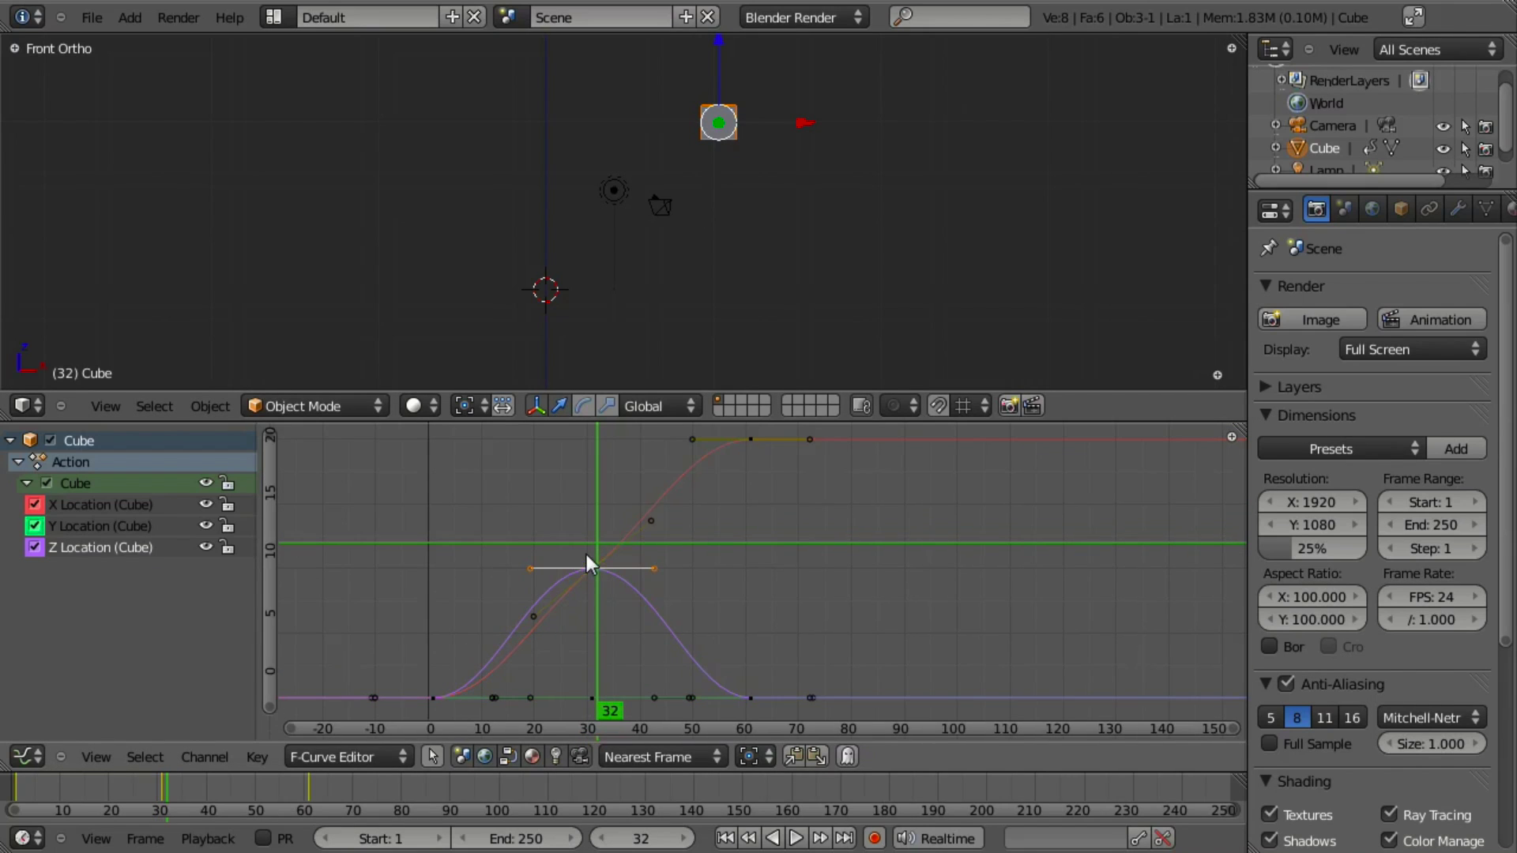
{"action": "key", "text": "g"}
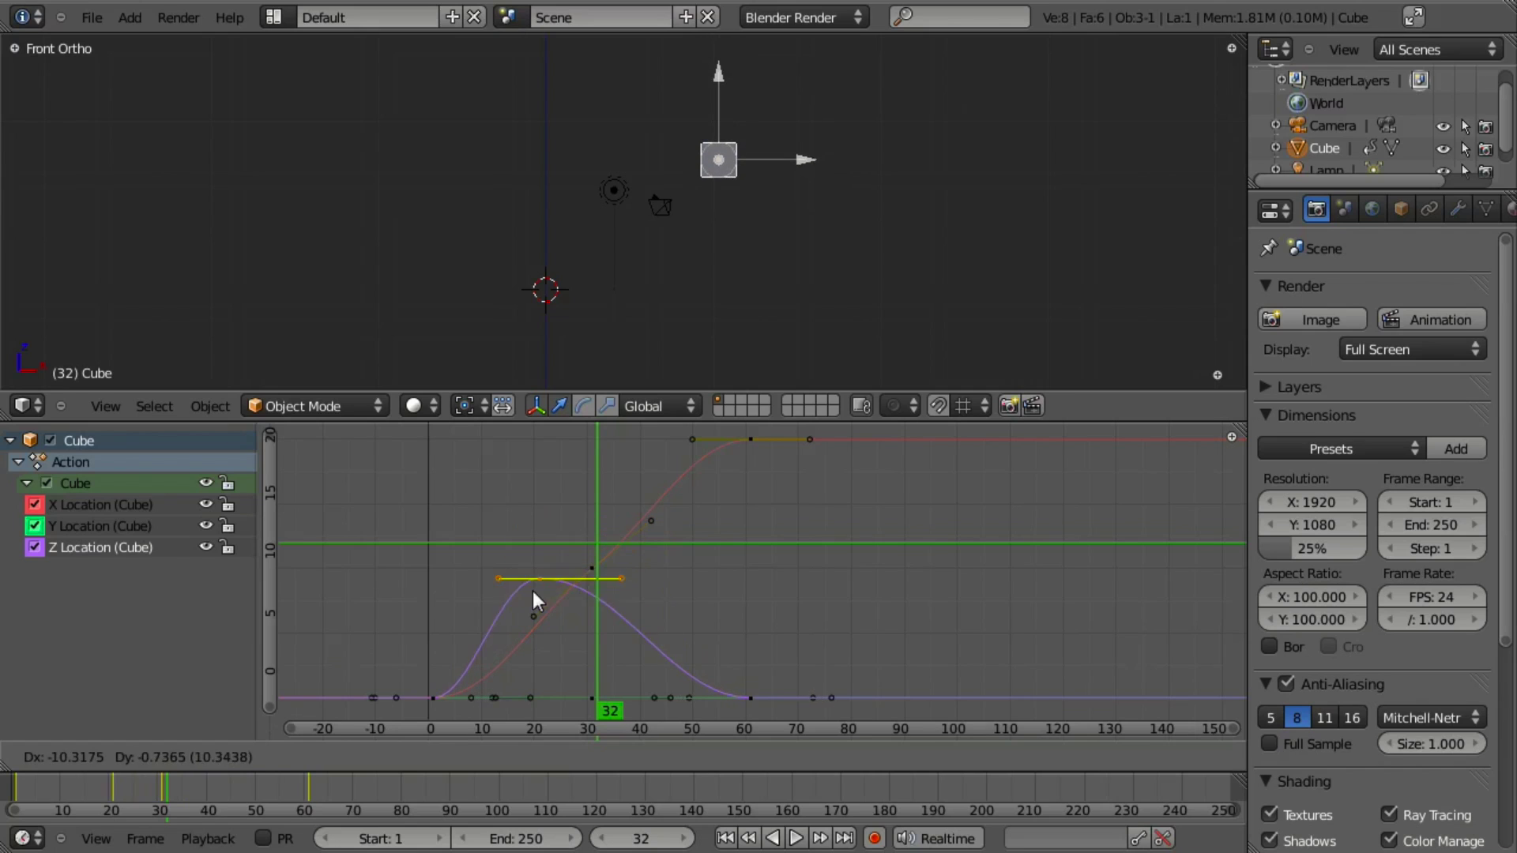
{"action": "right_click", "coordinate": [669, 612]}
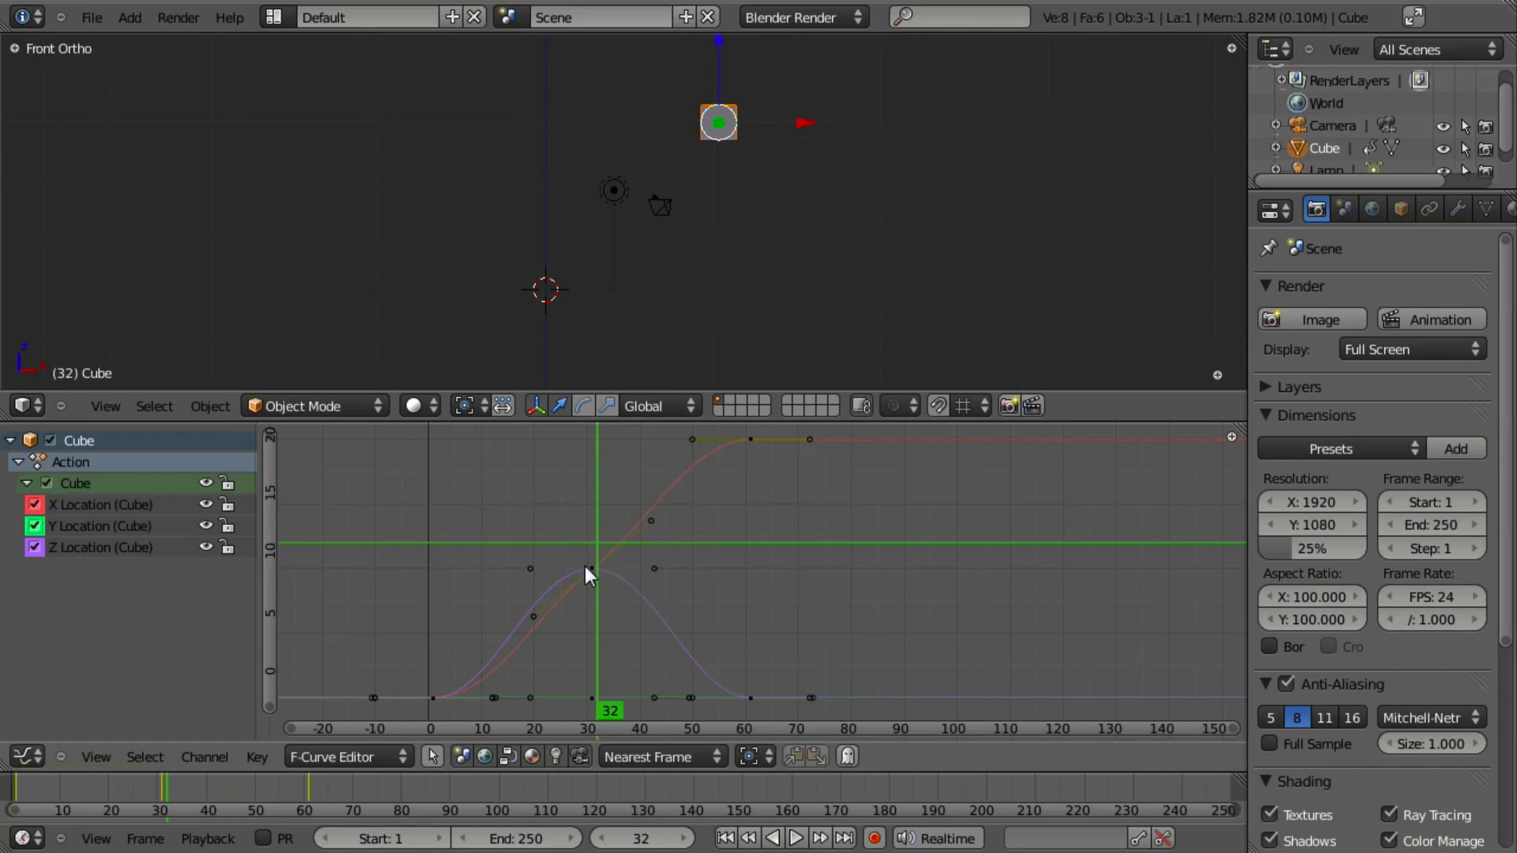
Step: Move the middle X Location keyframe near frame 31, then centre the curves
{"action": "right_click", "coordinate": [582, 564]}
{"action": "key", "text": "g"}
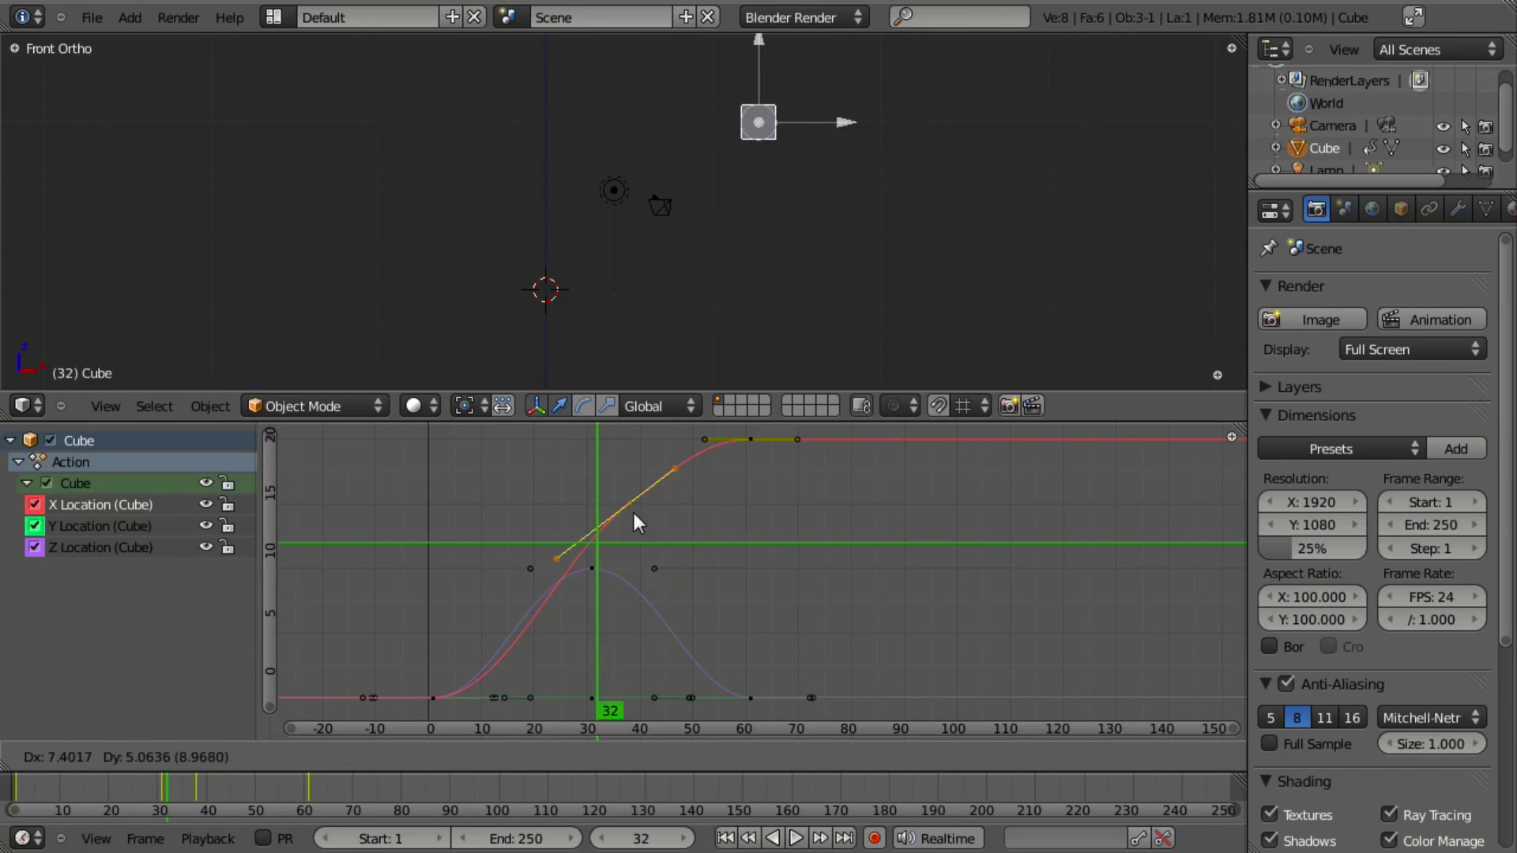
{"action": "left_click", "coordinate": [564, 641]}
{"action": "scroll", "coordinate": [591, 600], "scroll_direction": "up", "scroll_amount": 1}
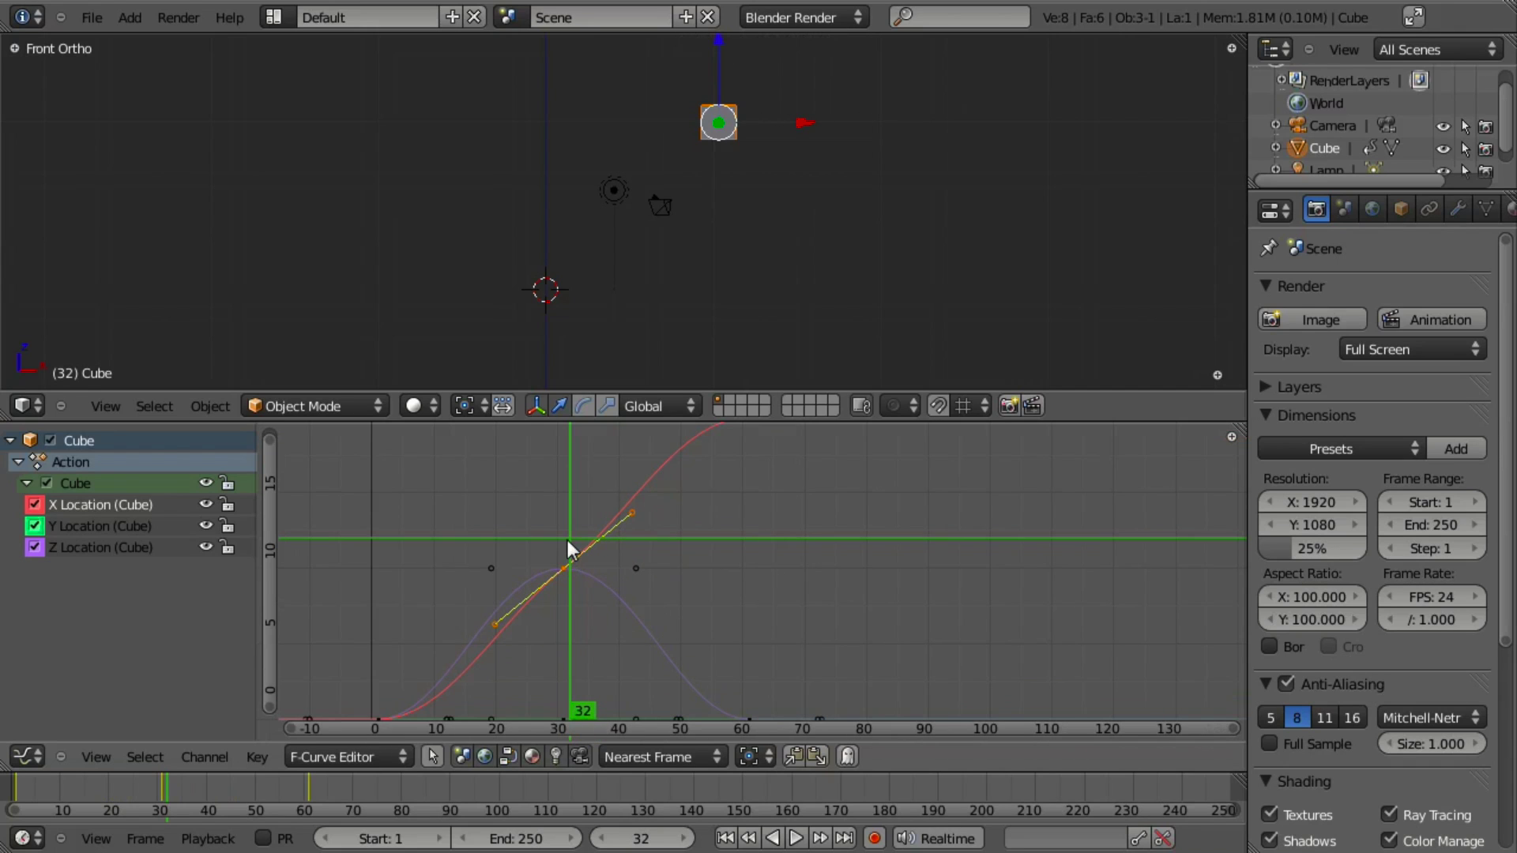
{"action": "left_click", "coordinate": [563, 548]}
{"action": "scroll", "coordinate": [563, 548], "scroll_direction": "down", "scroll_amount": 1}
{"action": "middle_click_drag", "start_coordinate": [562, 548], "coordinate": [667, 589]}
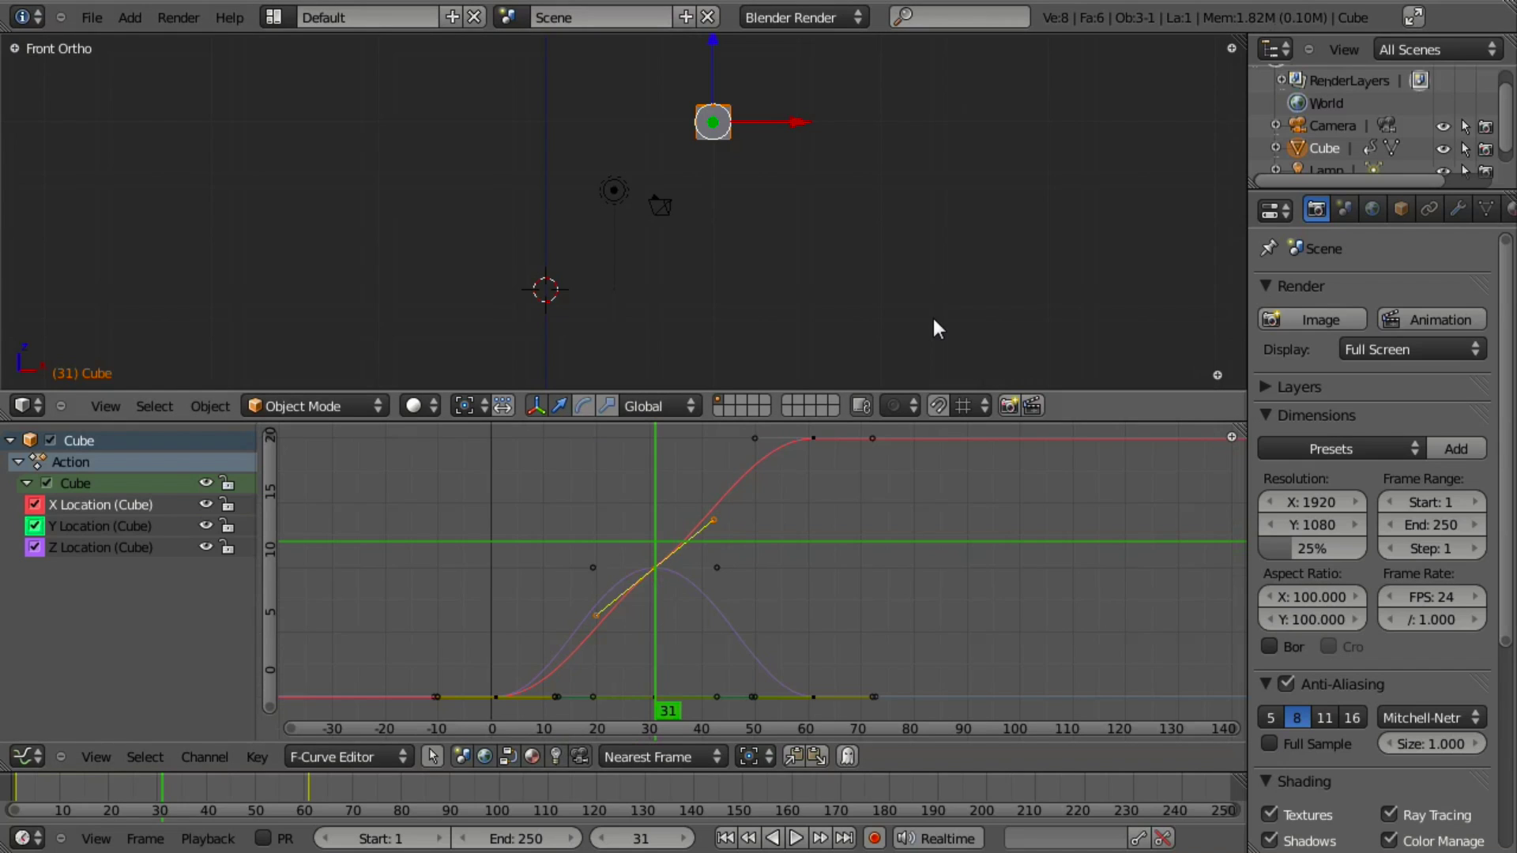
Step: From frame 1, pan the 3D view to the cube's path and play the animation once
{"action": "key", "text": "shift+Left"}
{"action": "scroll", "coordinate": [571, 271], "scroll_direction": "down", "scroll_amount": 1}
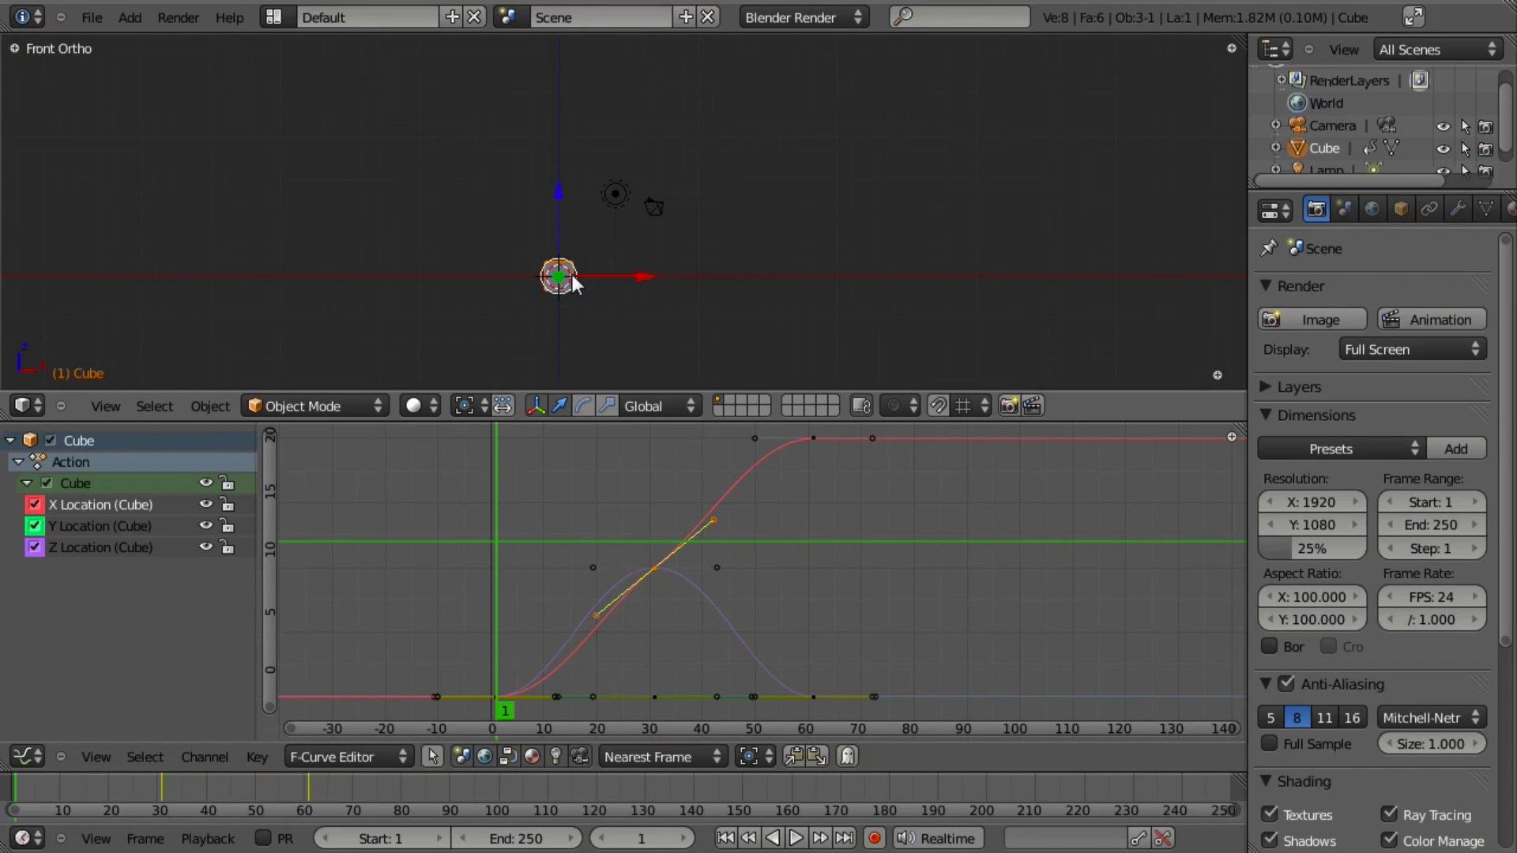
{"action": "middle_click_drag", "start_coordinate": [578, 272], "coordinate": [535, 310], "text": "shift"}
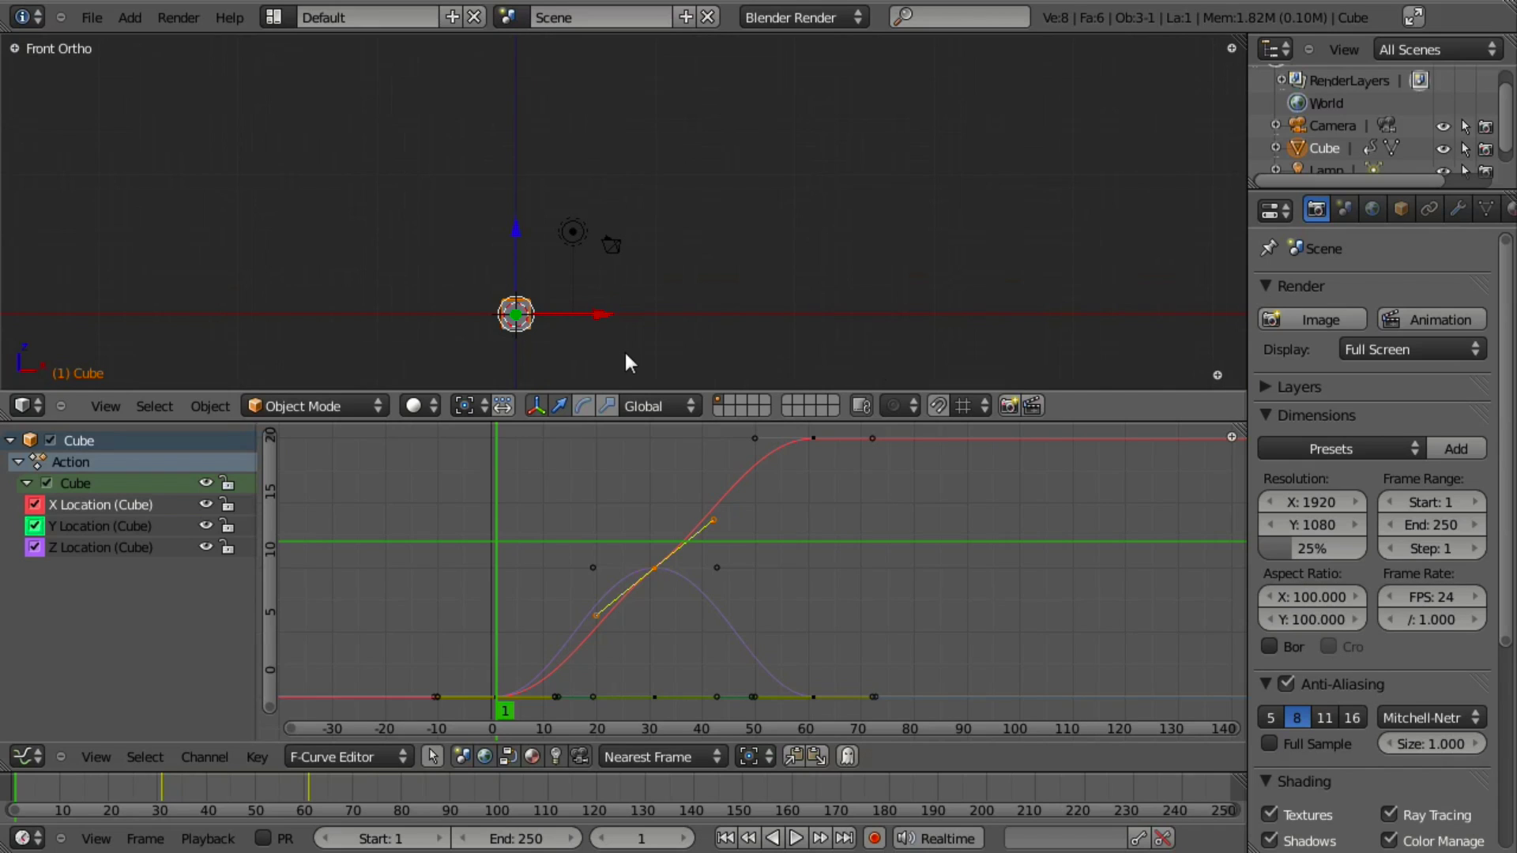
{"action": "key", "text": "alt+a"}
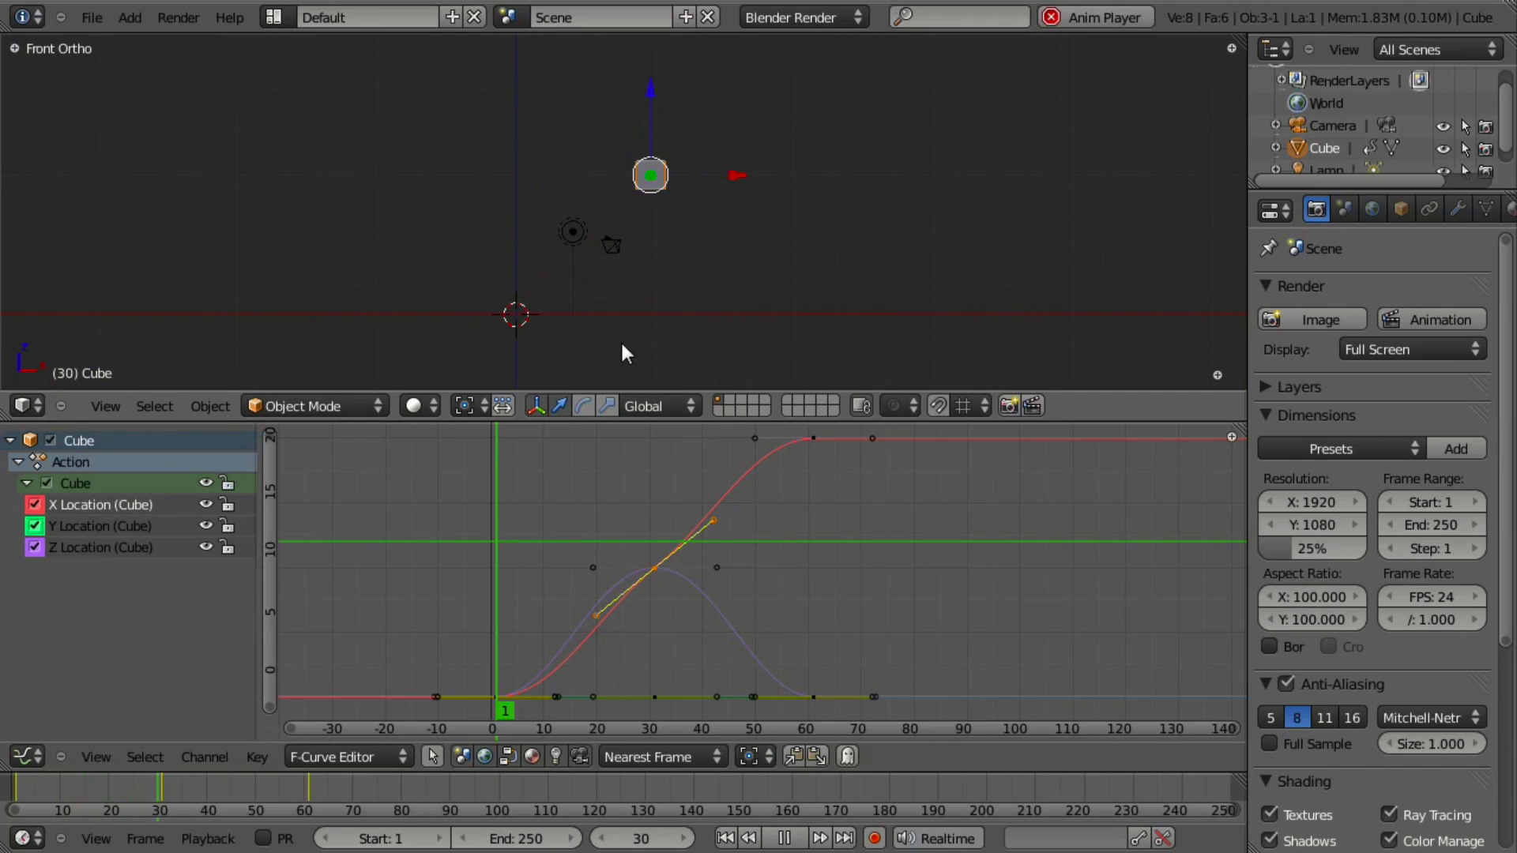
{"action": "key", "text": "alt+a"}
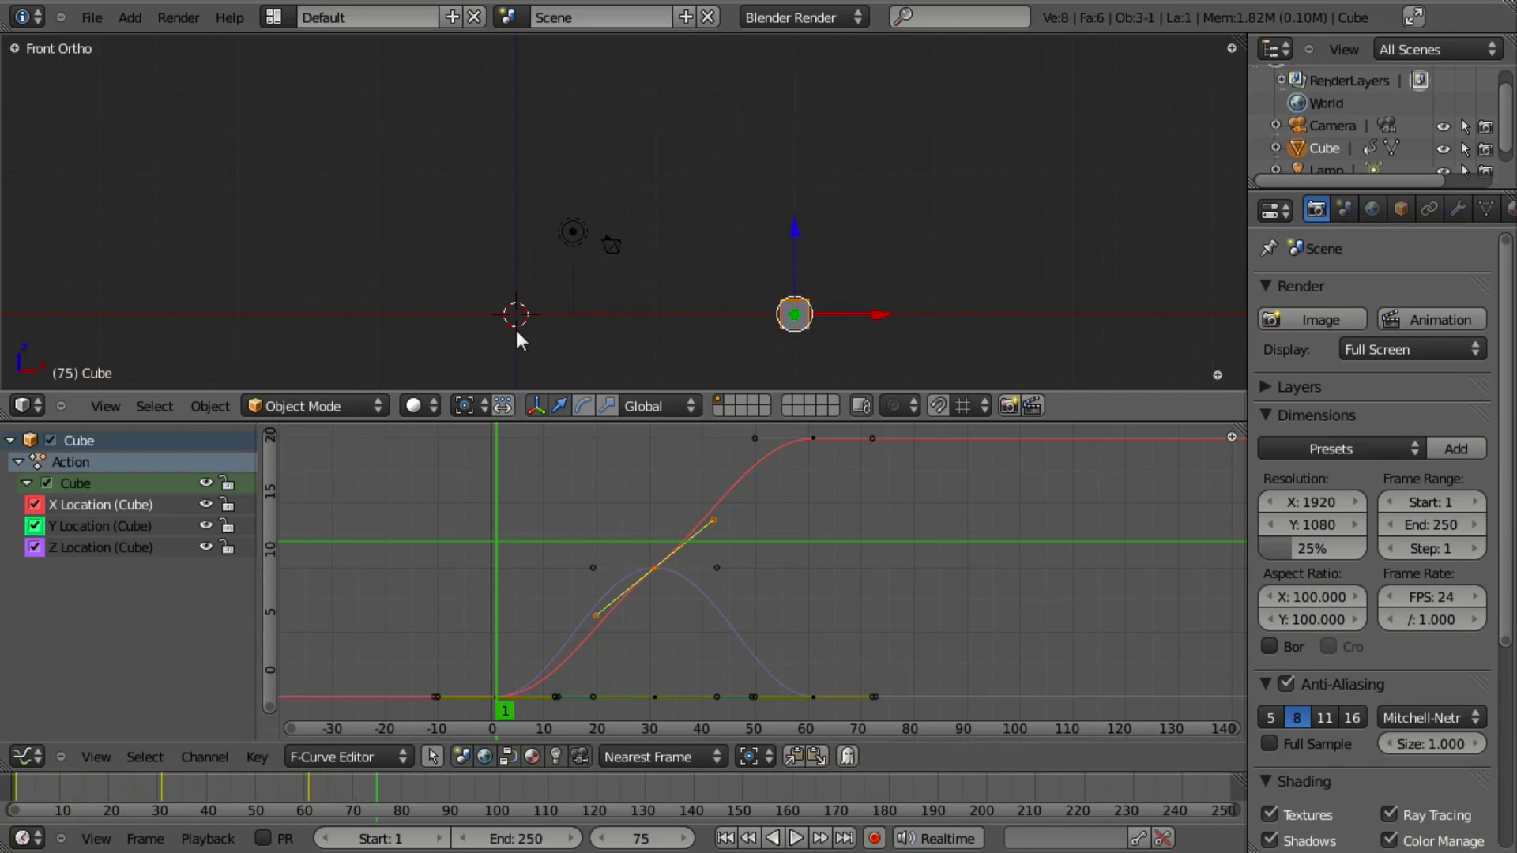
Step: Replay the animation from frame 1 and stop it at frame 72
{"action": "key", "text": "shift+Left"}
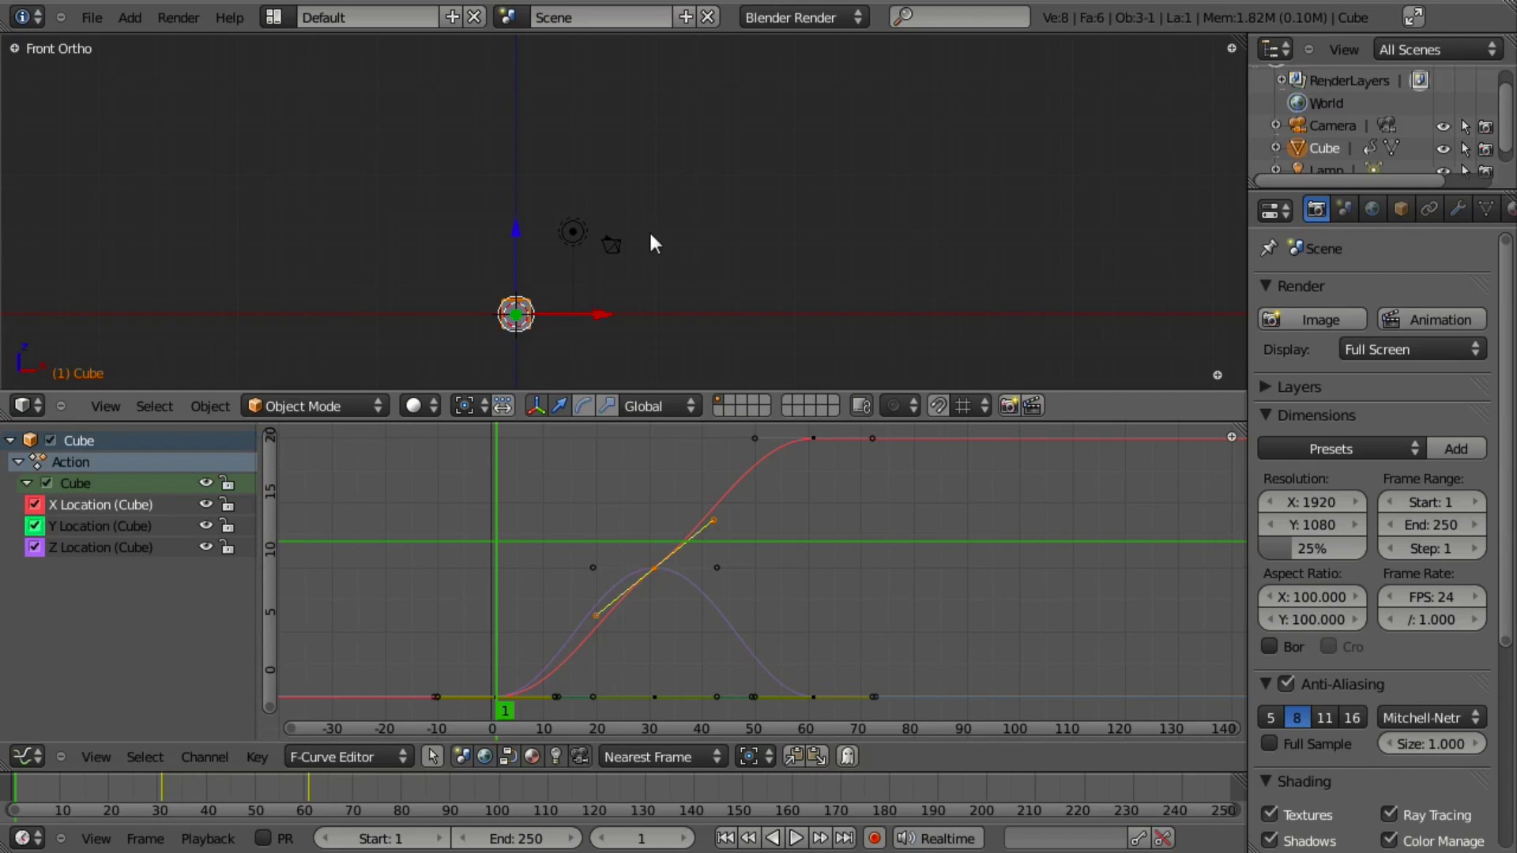
{"action": "key", "text": "alt+a"}
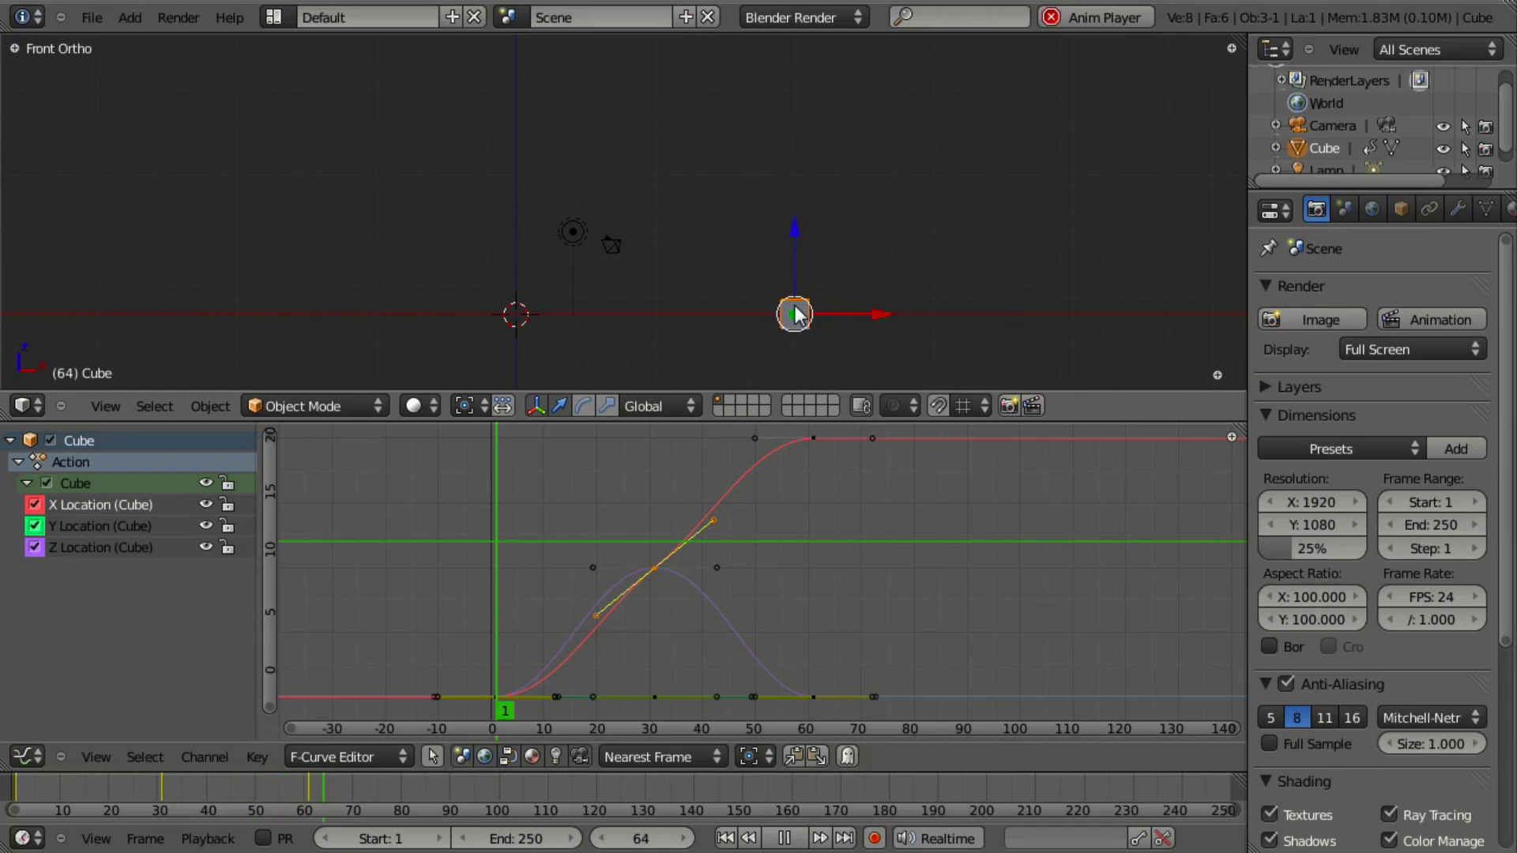
{"action": "key", "text": "alt+a"}
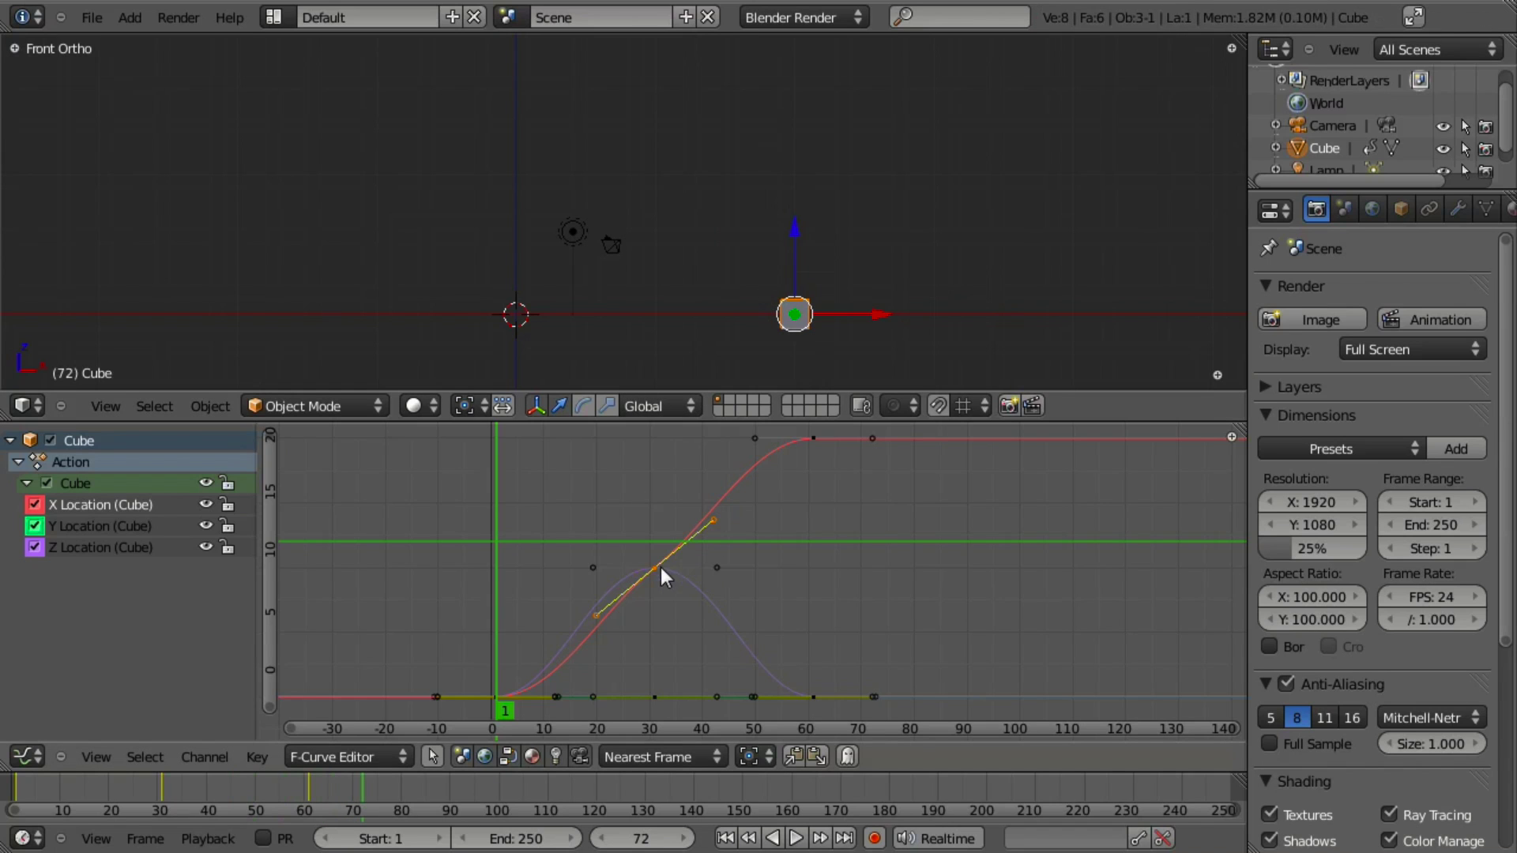
Step: Hide the X and Y Location curves so only Z Location is visible
{"action": "scroll", "coordinate": [659, 568], "scroll_direction": "down", "scroll_amount": 2}
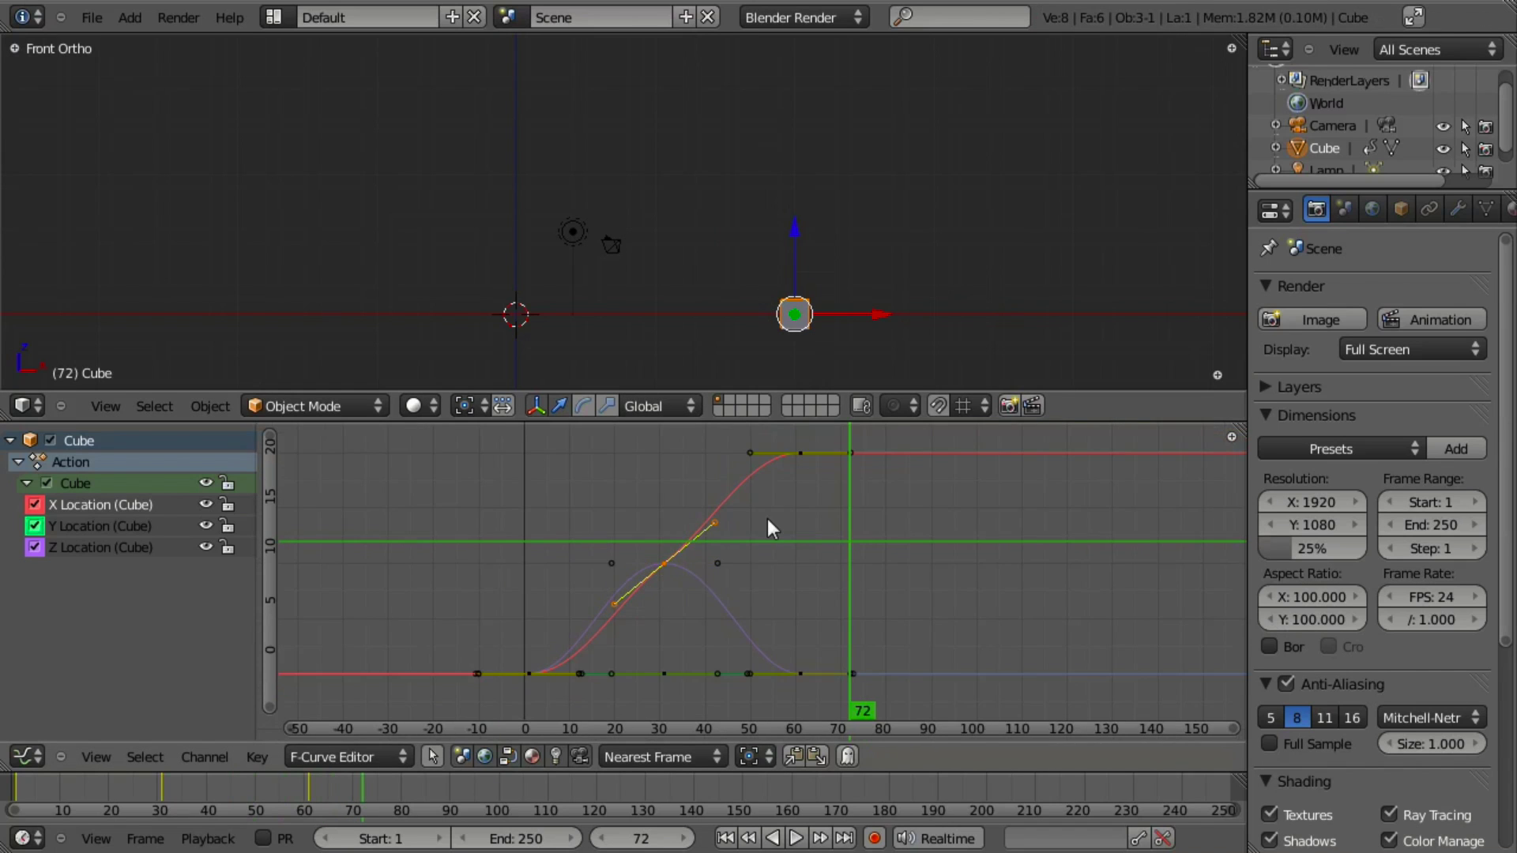
{"action": "scroll", "coordinate": [685, 551], "scroll_direction": "up", "scroll_amount": 3}
{"action": "scroll", "coordinate": [646, 587], "scroll_direction": "down", "scroll_amount": 1}
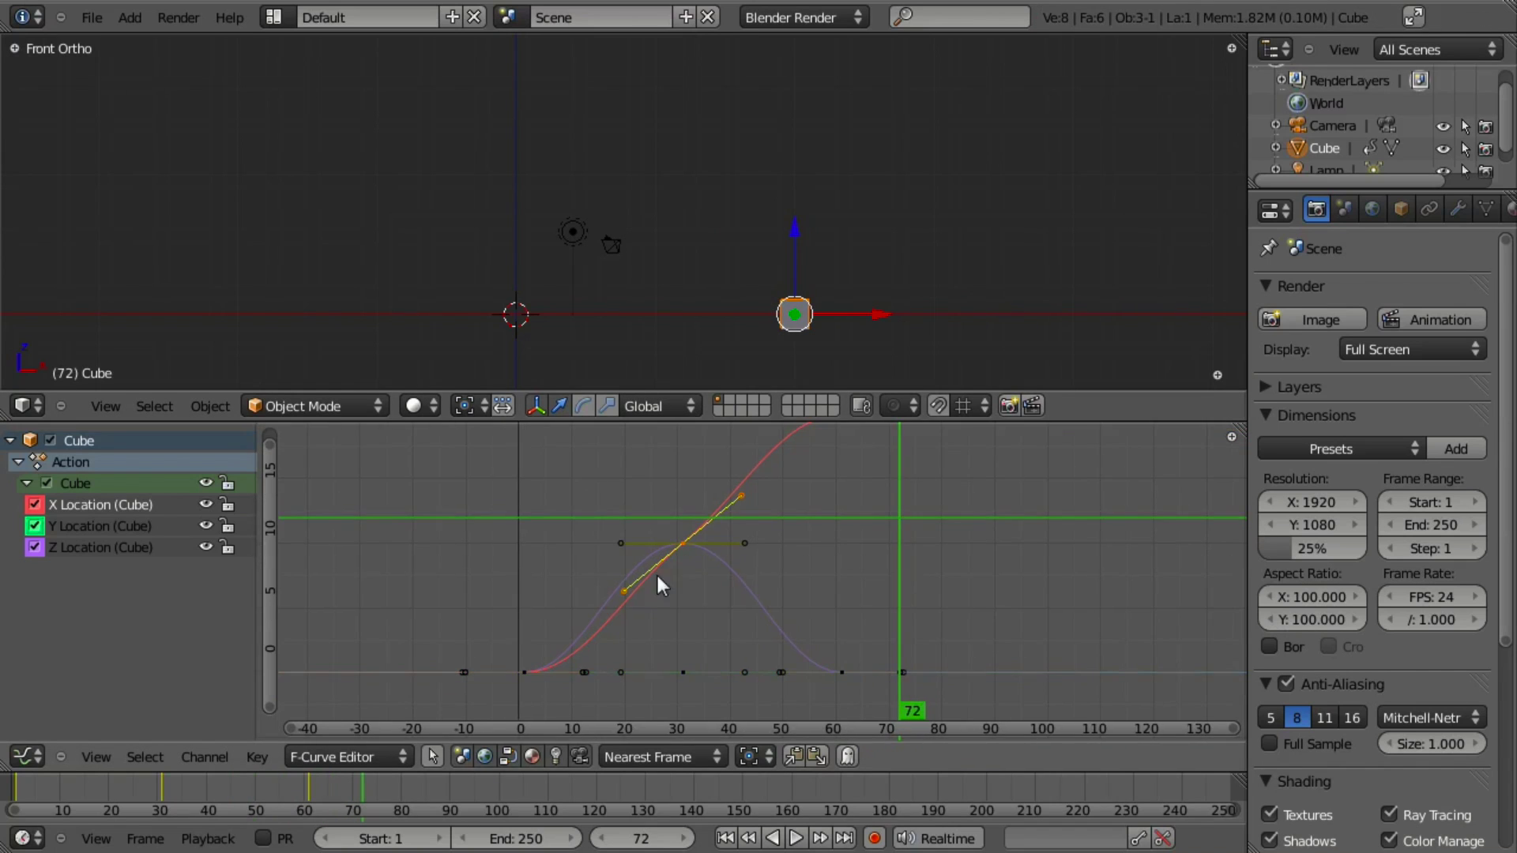
{"action": "left_click", "coordinate": [35, 526]}
{"action": "left_click", "coordinate": [35, 504]}
Step: Set Vector handles on the Z curve's first, peak and last keyframes
{"action": "right_click", "coordinate": [524, 674]}
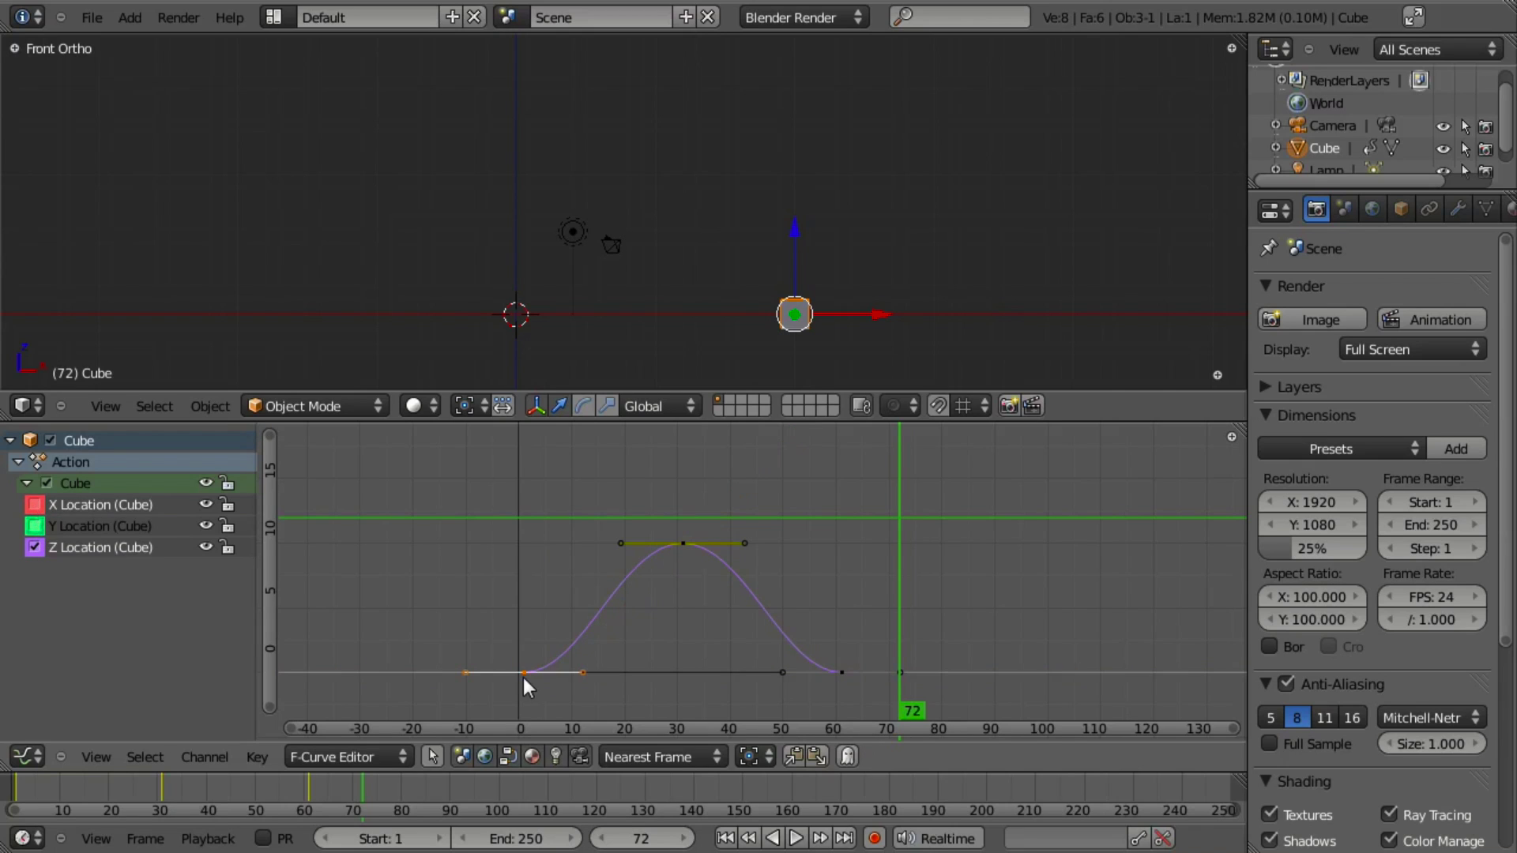
{"action": "key", "text": "v"}
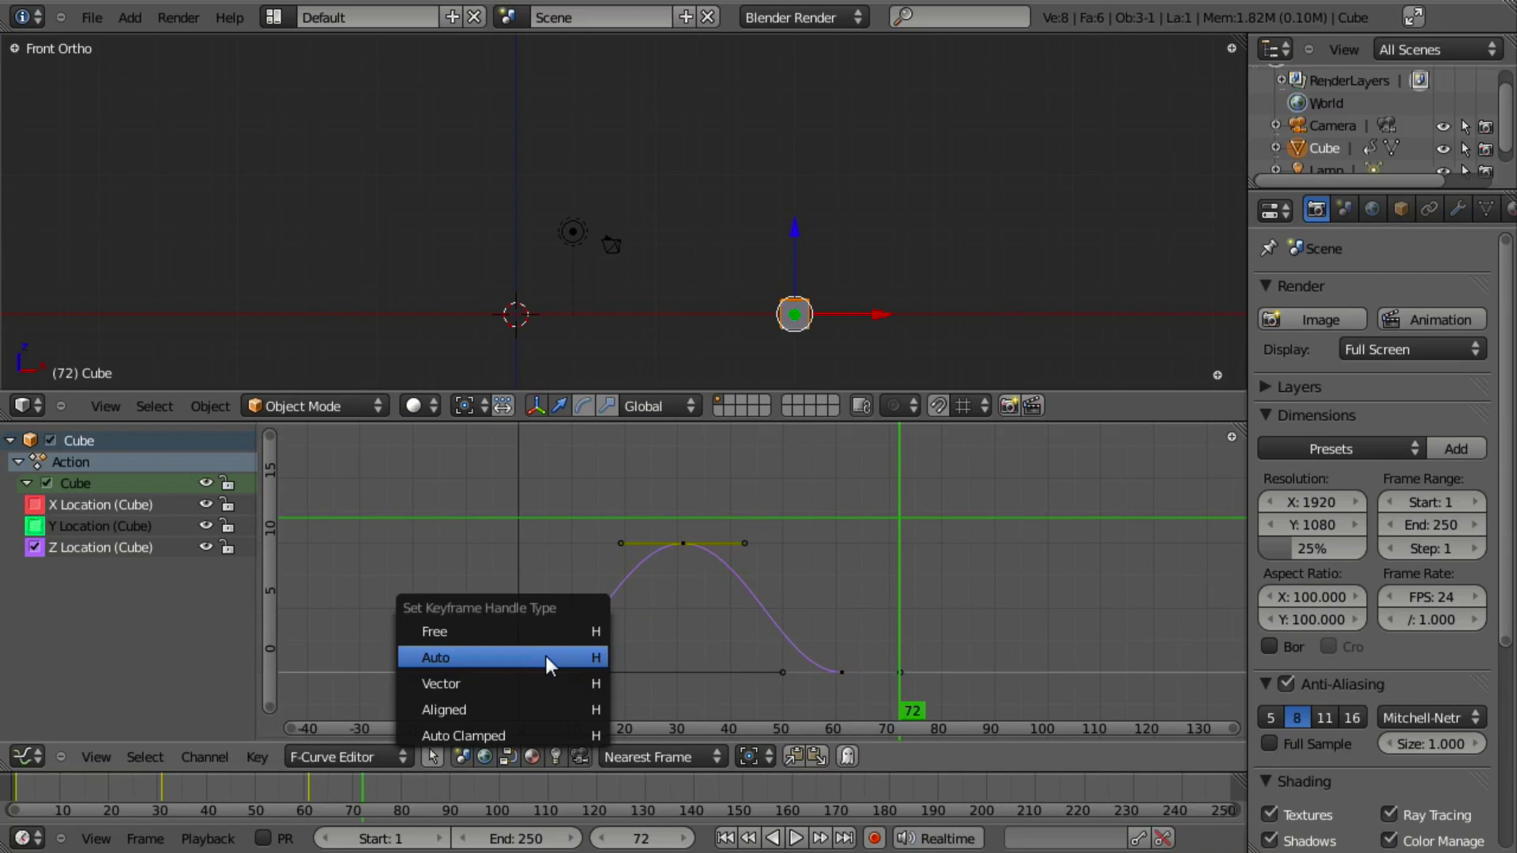
{"action": "left_click", "coordinate": [534, 681]}
{"action": "right_click", "coordinate": [683, 545]}
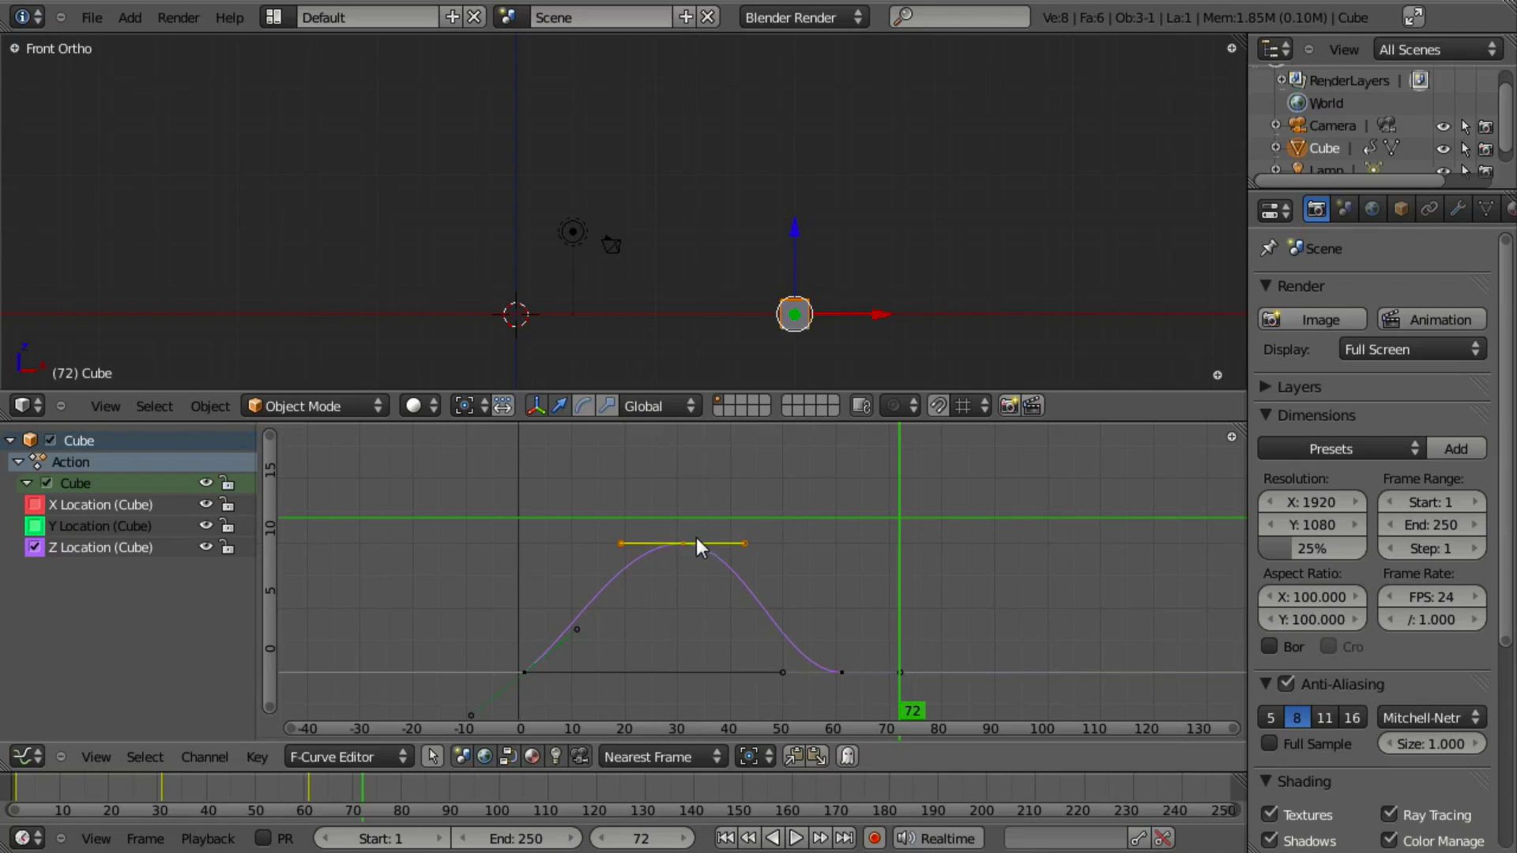
{"action": "key", "text": "v"}
{"action": "left_click", "coordinate": [696, 541]}
{"action": "right_click", "coordinate": [841, 674]}
{"action": "key", "text": "v"}
{"action": "left_click", "coordinate": [836, 675]}
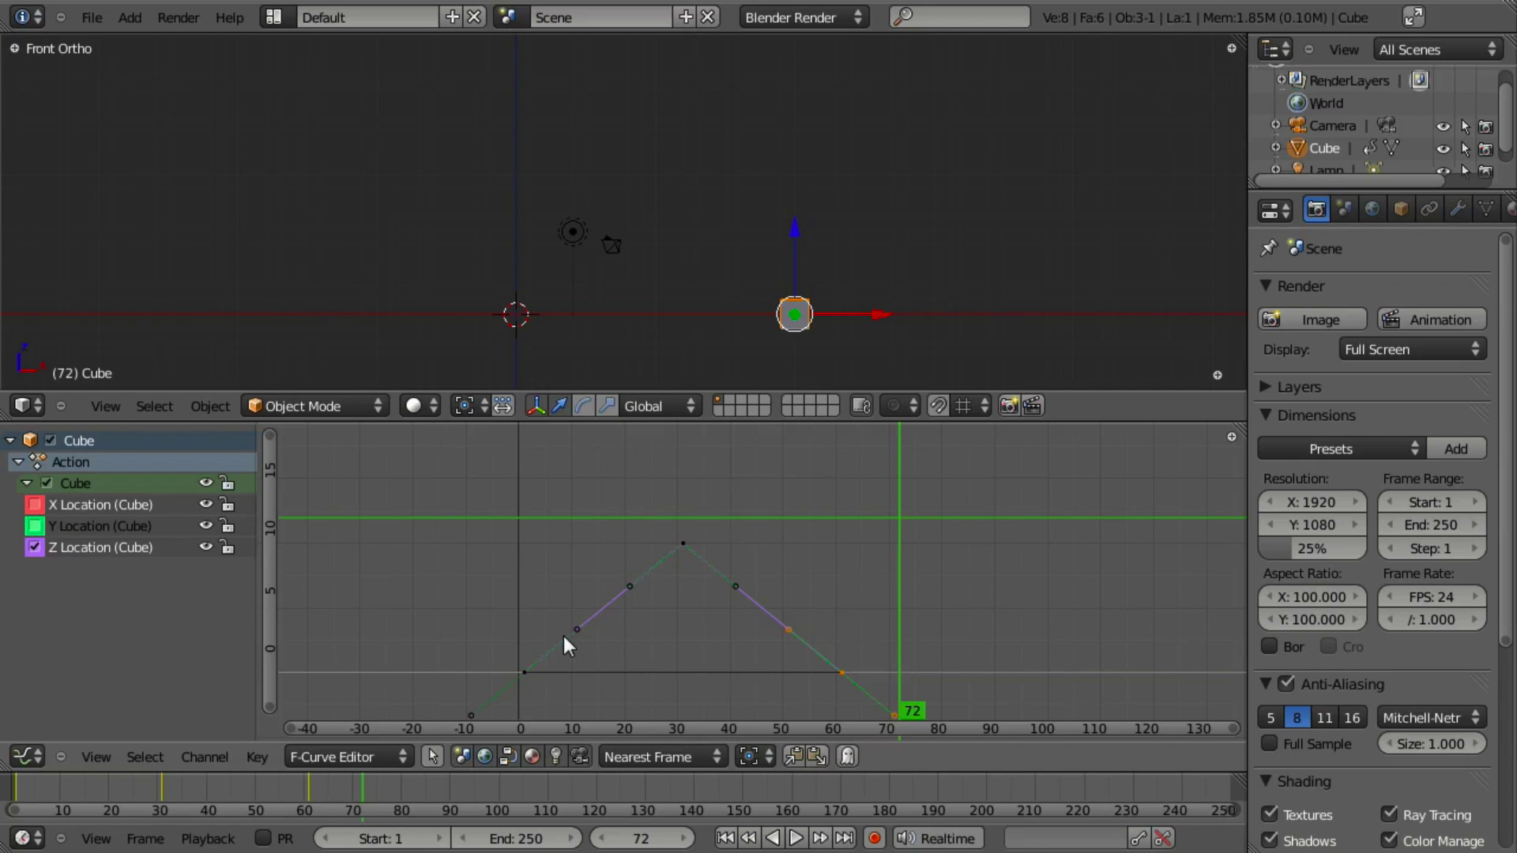
Step: Select the peak key's left handle and try a move, then cancel it
{"action": "right_click", "coordinate": [629, 587]}
{"action": "key", "text": "g"}
{"action": "right_click", "coordinate": [578, 533]}
{"action": "scroll", "coordinate": [624, 627], "scroll_direction": "up", "scroll_amount": 1}
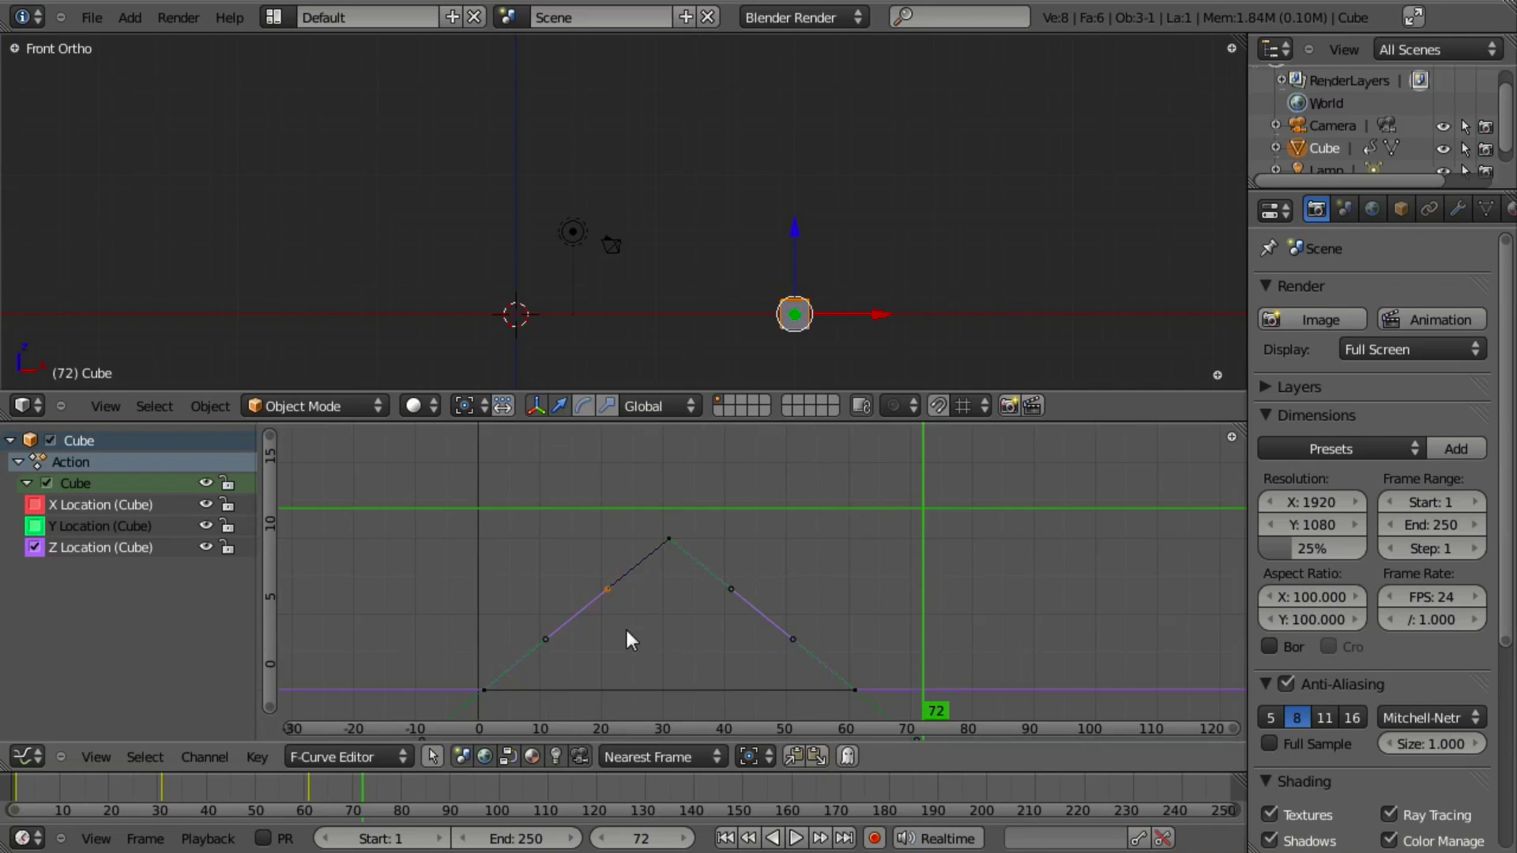
{"action": "middle_click_drag", "start_coordinate": [629, 640], "coordinate": [661, 581]}
Step: Place the first Z key's right handle back on the straight line to the peak, then scrub frames
{"action": "right_click", "coordinate": [579, 581]}
{"action": "key", "text": "g"}
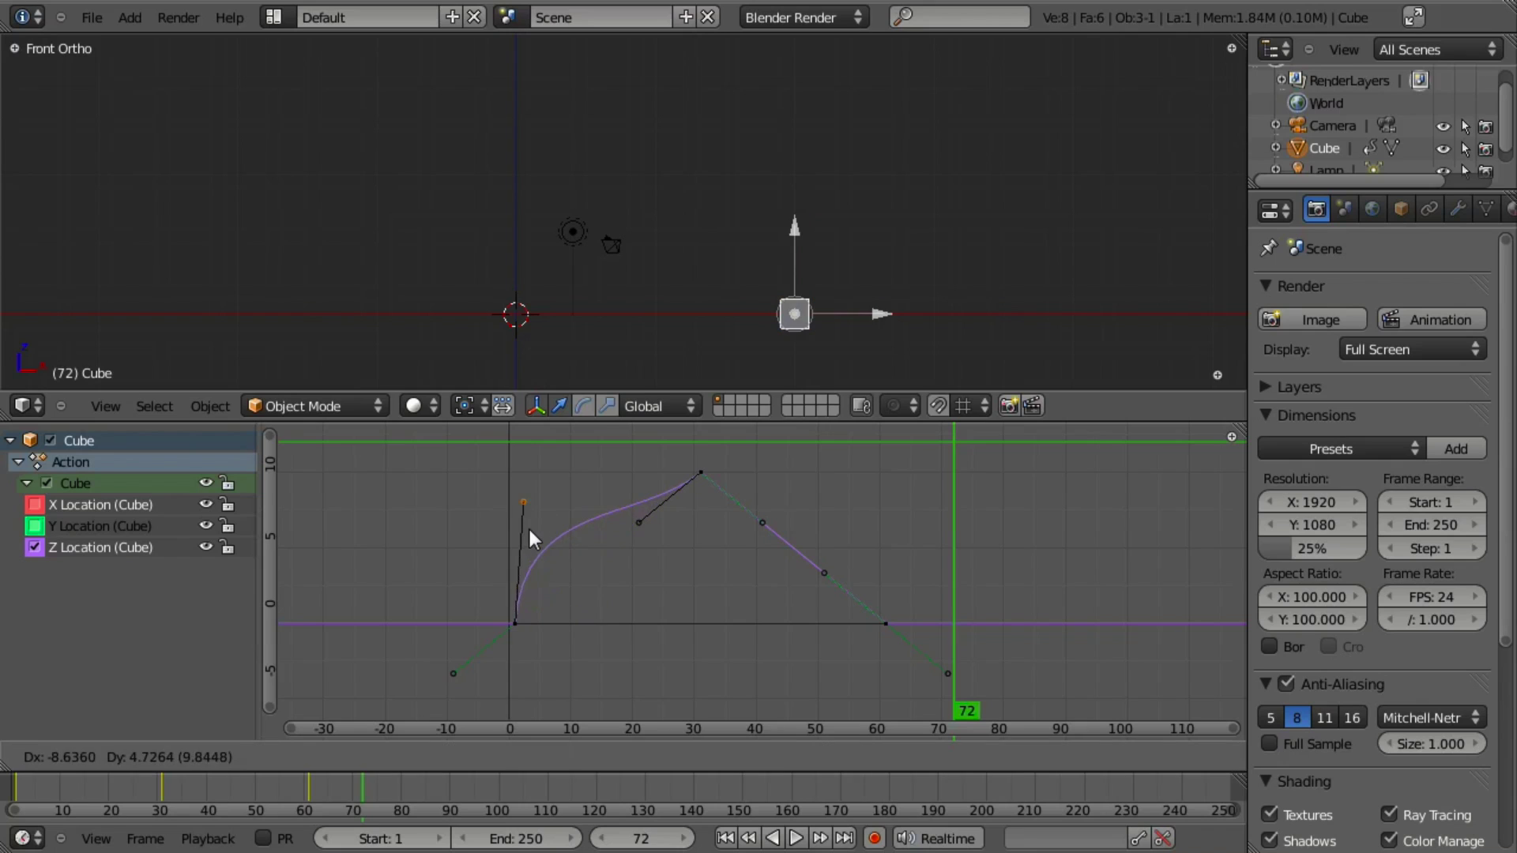
{"action": "right_click", "coordinate": [552, 625]}
{"action": "key", "text": "g"}
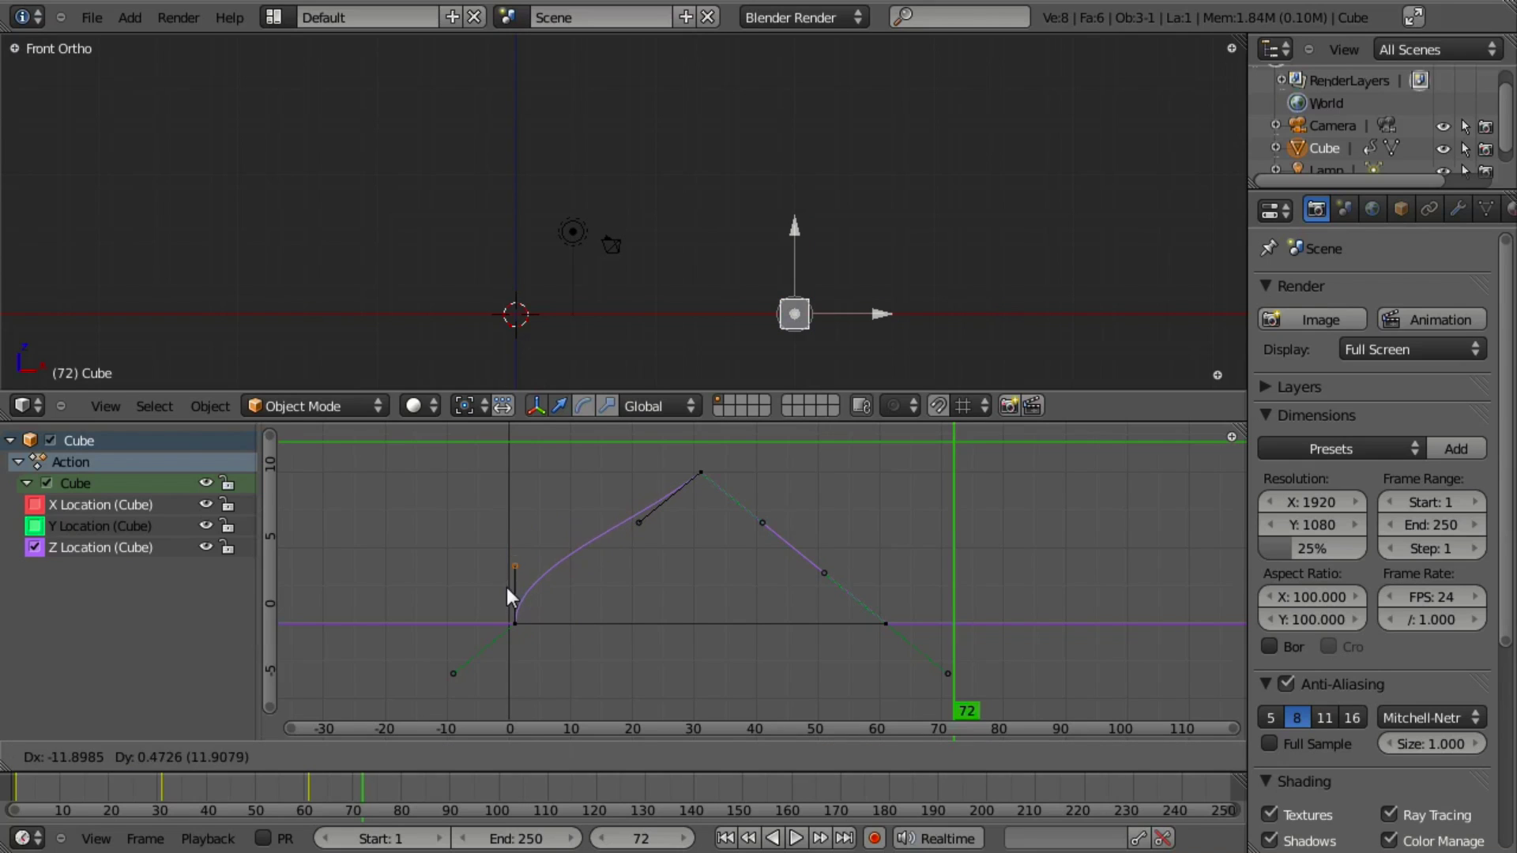
{"action": "right_click", "coordinate": [514, 566]}
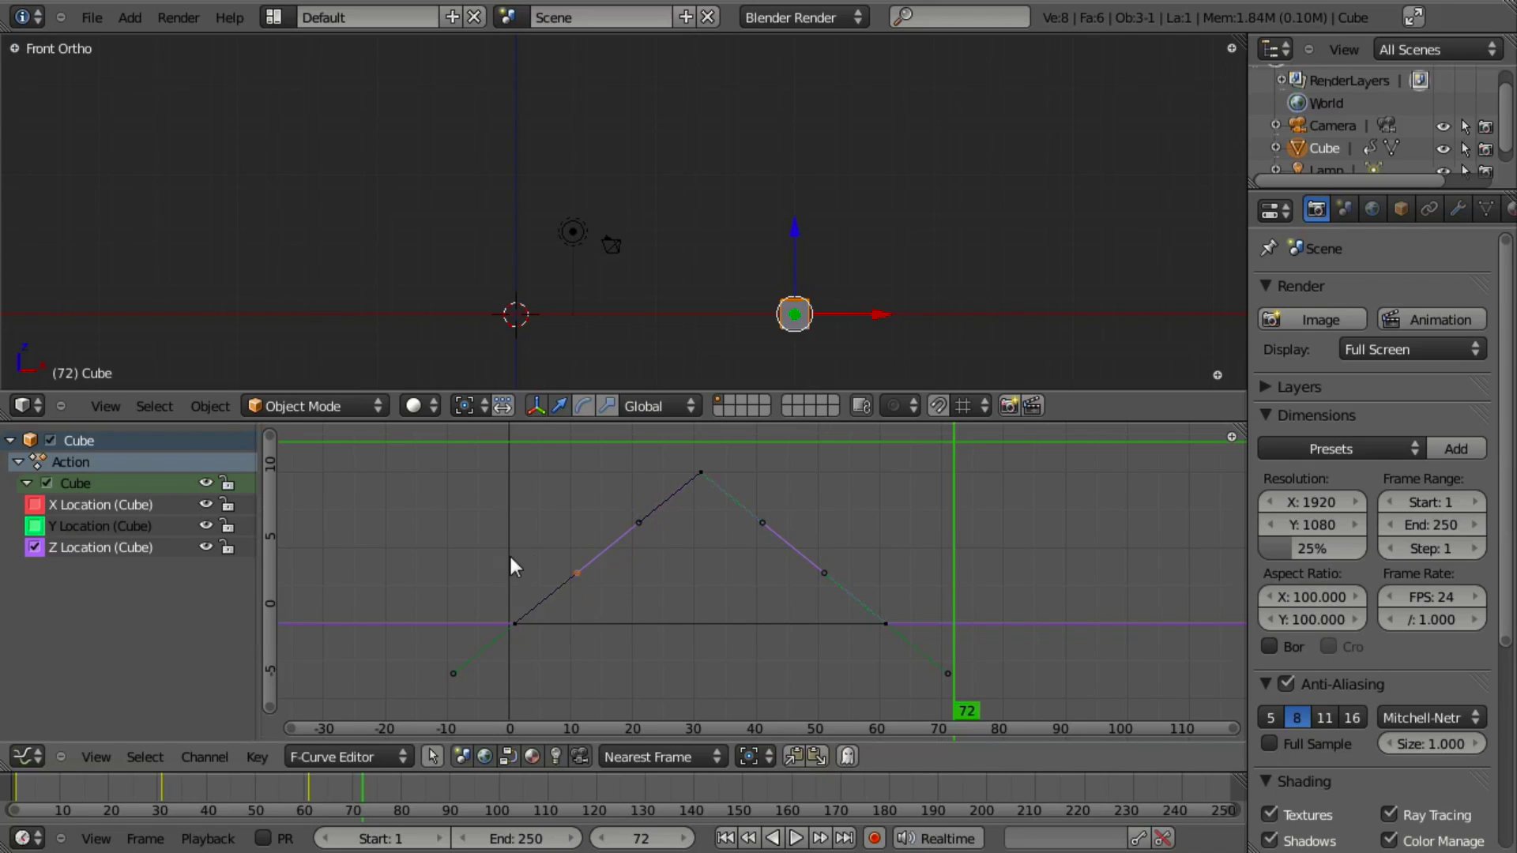
{"action": "key", "text": "g"}
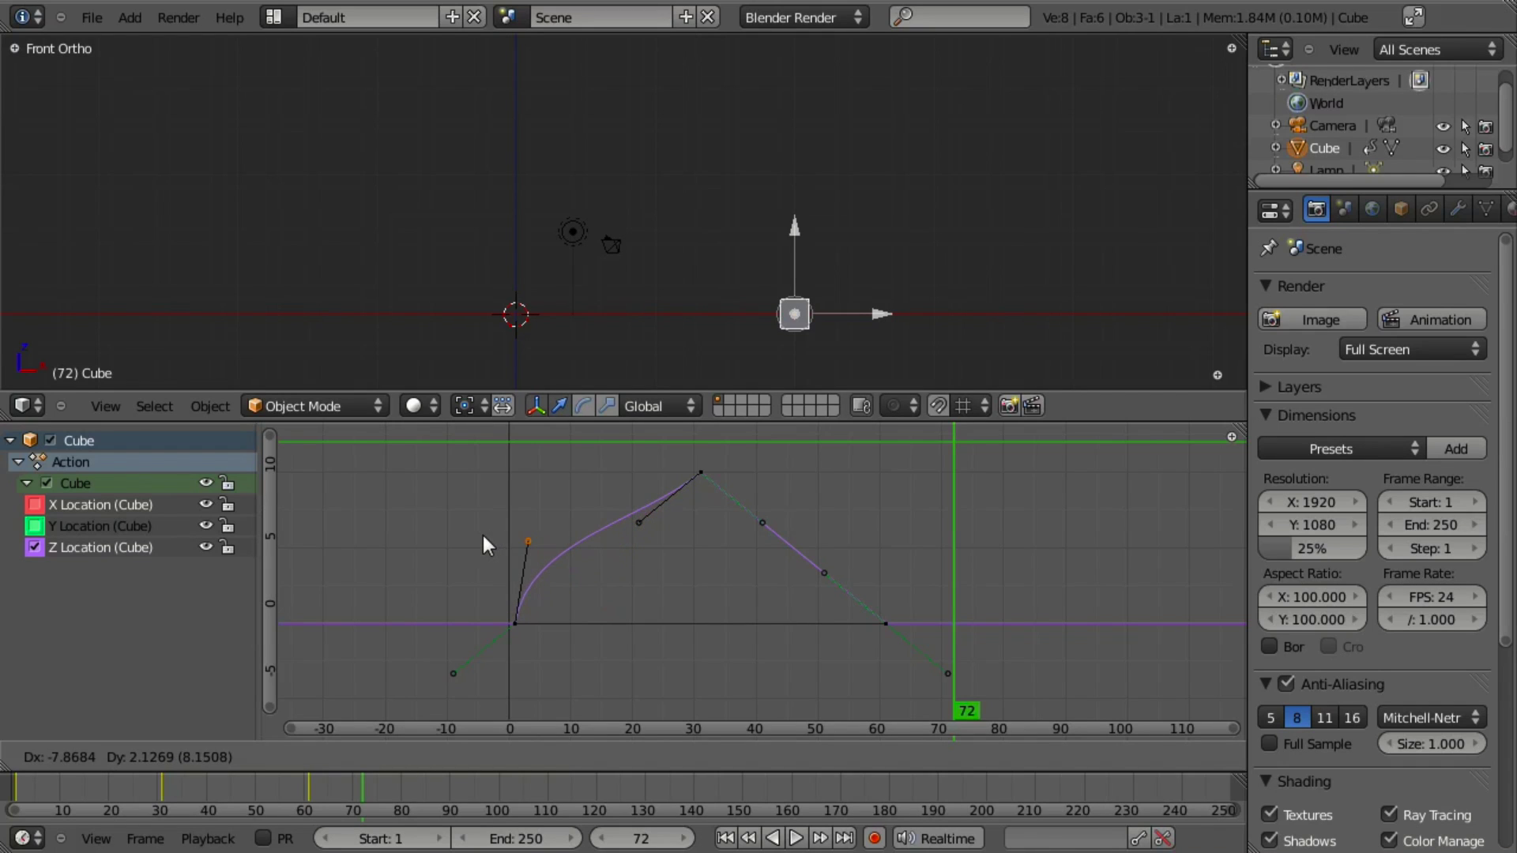
{"action": "left_click", "coordinate": [540, 565]}
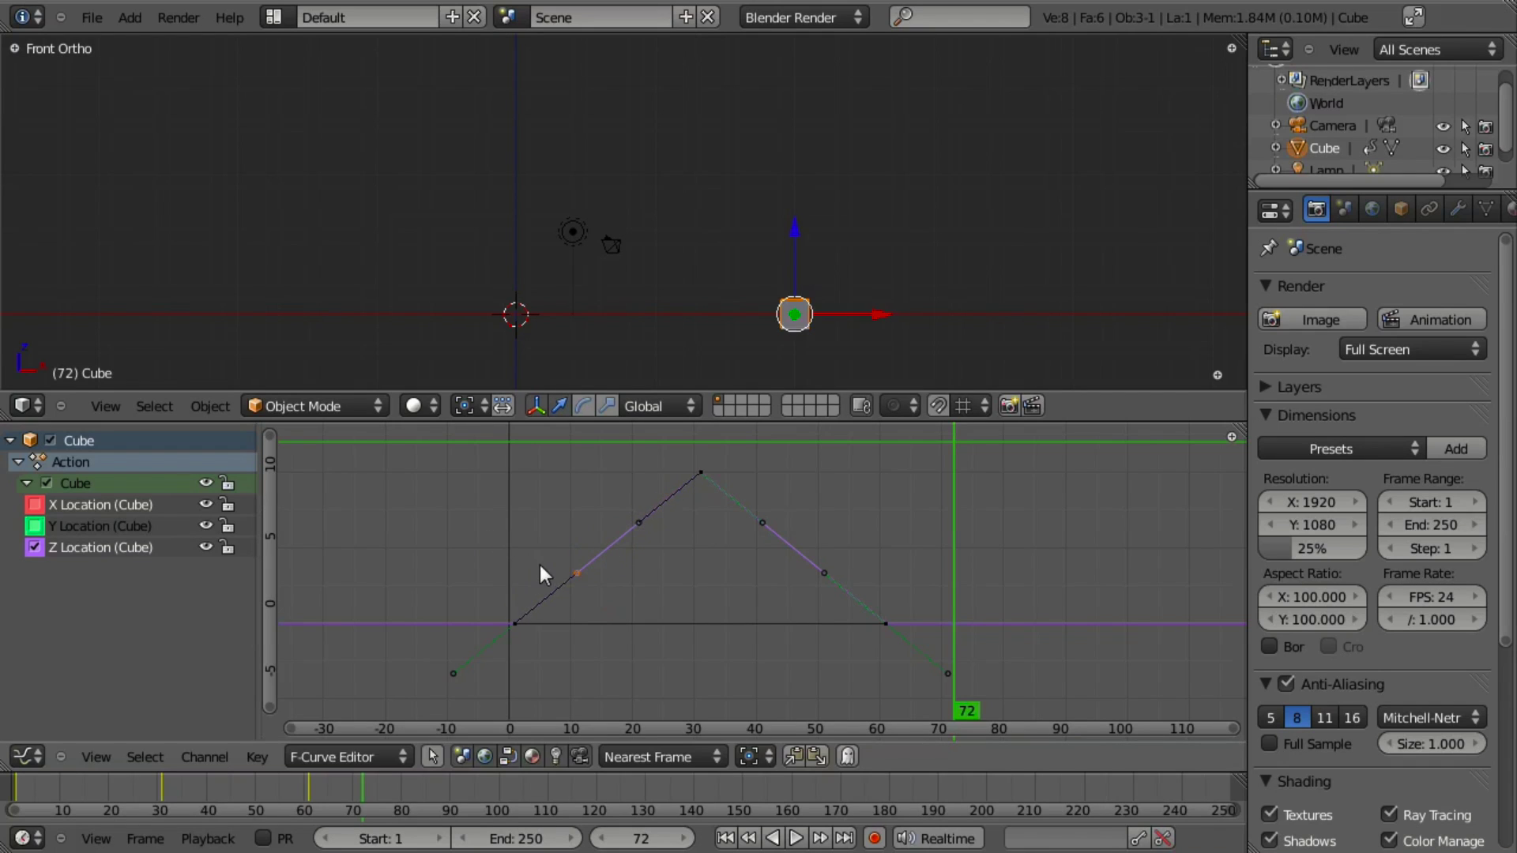
{"action": "left_click_drag", "start_coordinate": [540, 565], "coordinate": [522, 539]}
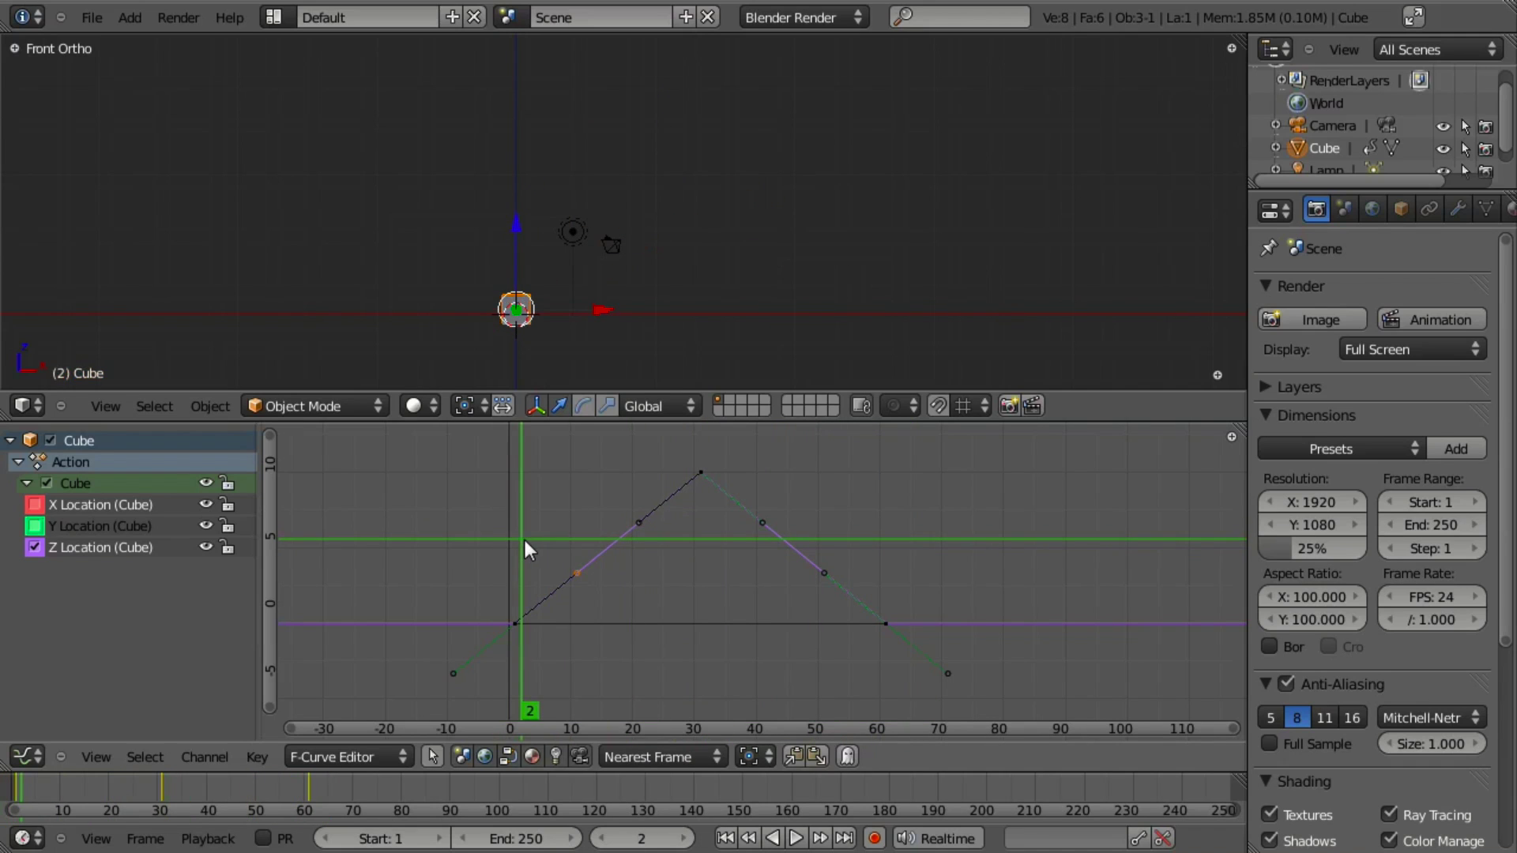
Step: Show the X Location curve again and give its first keyframe Vector handles
{"action": "left_click", "coordinate": [34, 506]}
{"action": "right_click", "coordinate": [518, 627]}
{"action": "key", "text": "v"}
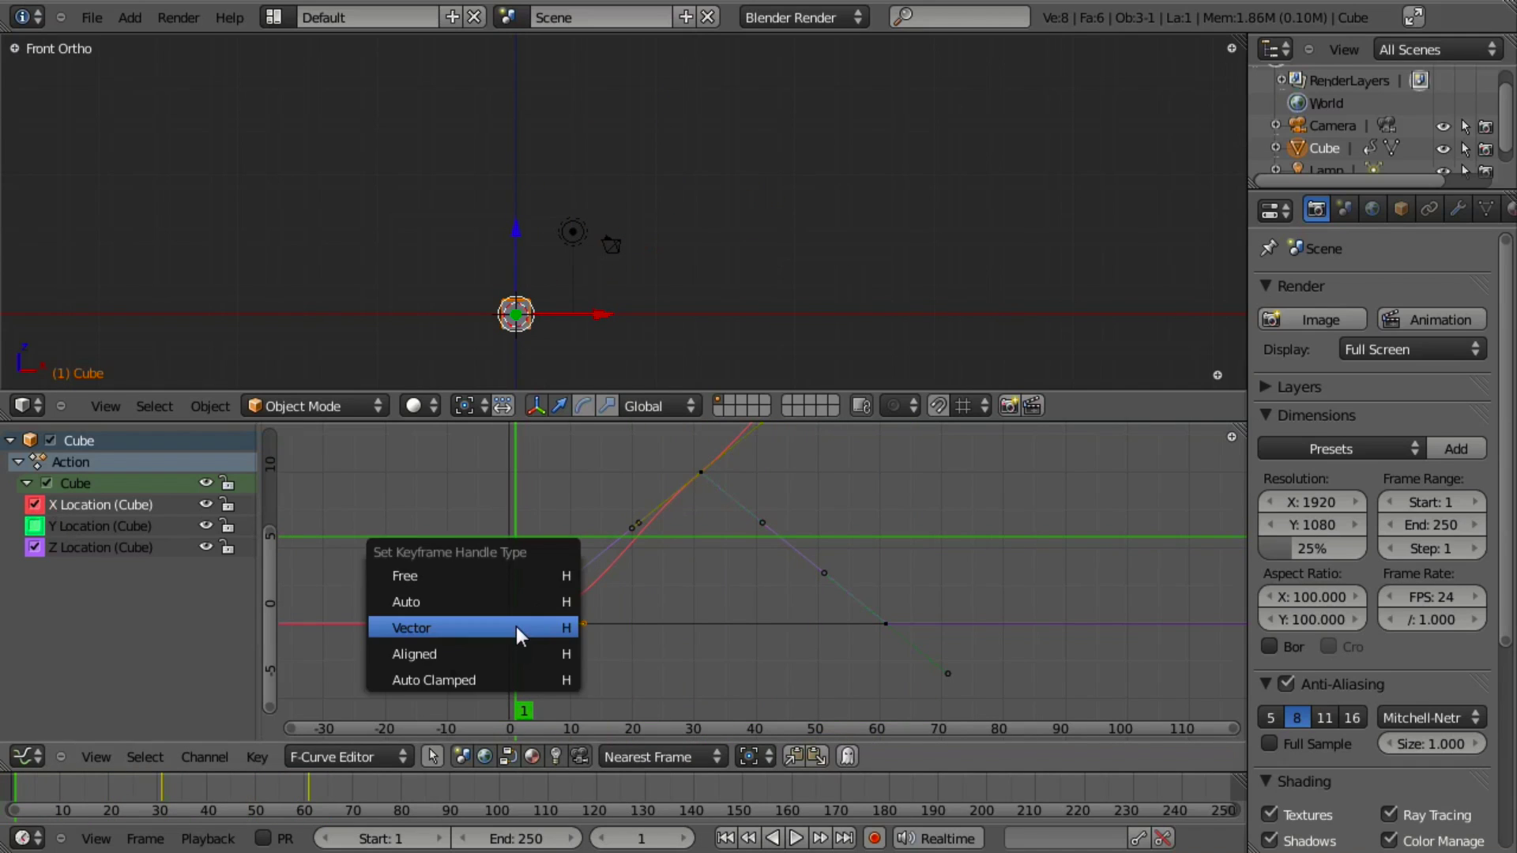
{"action": "left_click", "coordinate": [515, 627]}
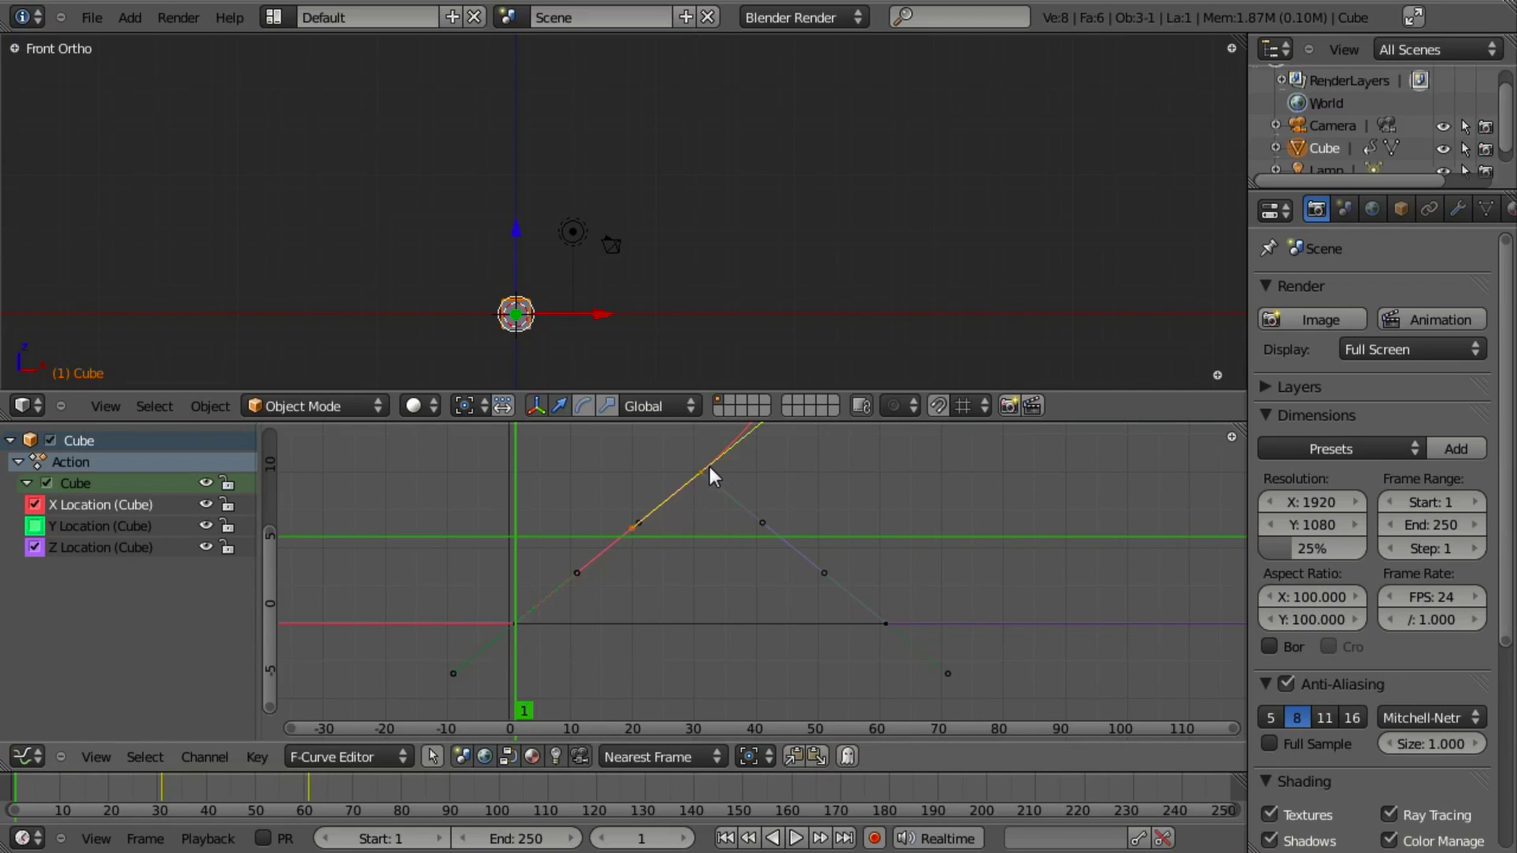
Step: Give the next X Location keyframe Vector handles and scrub frames to check the motion
{"action": "middle_click_drag", "start_coordinate": [708, 464], "coordinate": [684, 531]}
{"action": "right_click", "coordinate": [797, 460]}
{"action": "key", "text": "v"}
{"action": "left_click", "coordinate": [801, 460]}
{"action": "scroll", "coordinate": [533, 587], "scroll_direction": "down", "scroll_amount": 2}
{"action": "left_click_drag", "start_coordinate": [532, 587], "coordinate": [581, 565]}
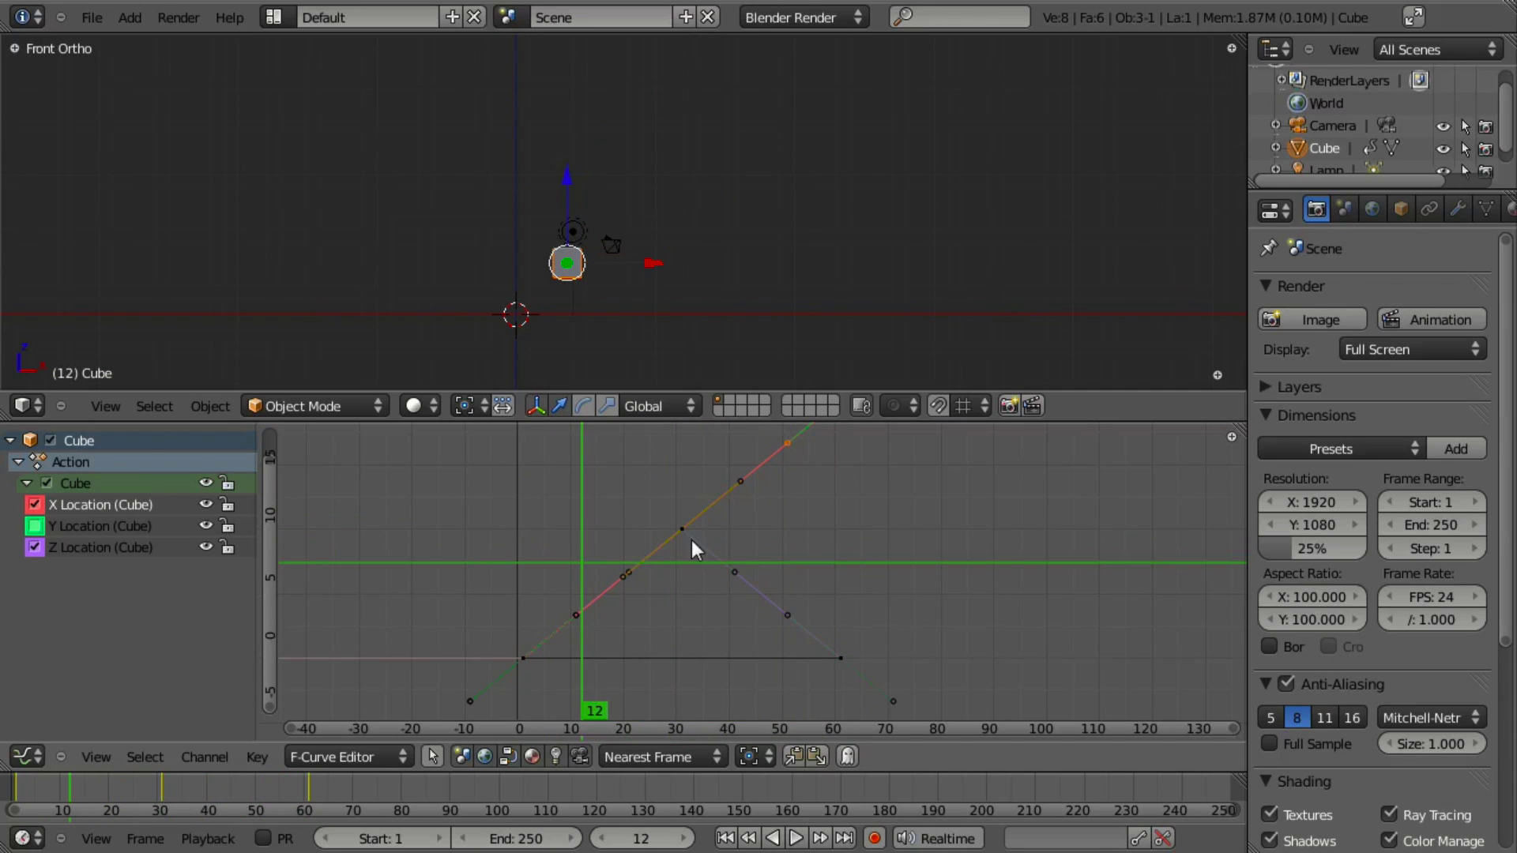
Step: Inspect the middle and top X Location keyframes in the Graph Editor
{"action": "scroll", "coordinate": [679, 549], "scroll_direction": "down", "scroll_amount": 1}
{"action": "right_click", "coordinate": [669, 560]}
{"action": "middle_click_drag", "start_coordinate": [667, 565], "coordinate": [727, 573]}
{"action": "right_click", "coordinate": [809, 442]}
Step: Scrub through the frames to preview the straight linear motion, ending back at frame 0
{"action": "scroll", "coordinate": [798, 532], "scroll_direction": "down", "scroll_amount": 1}
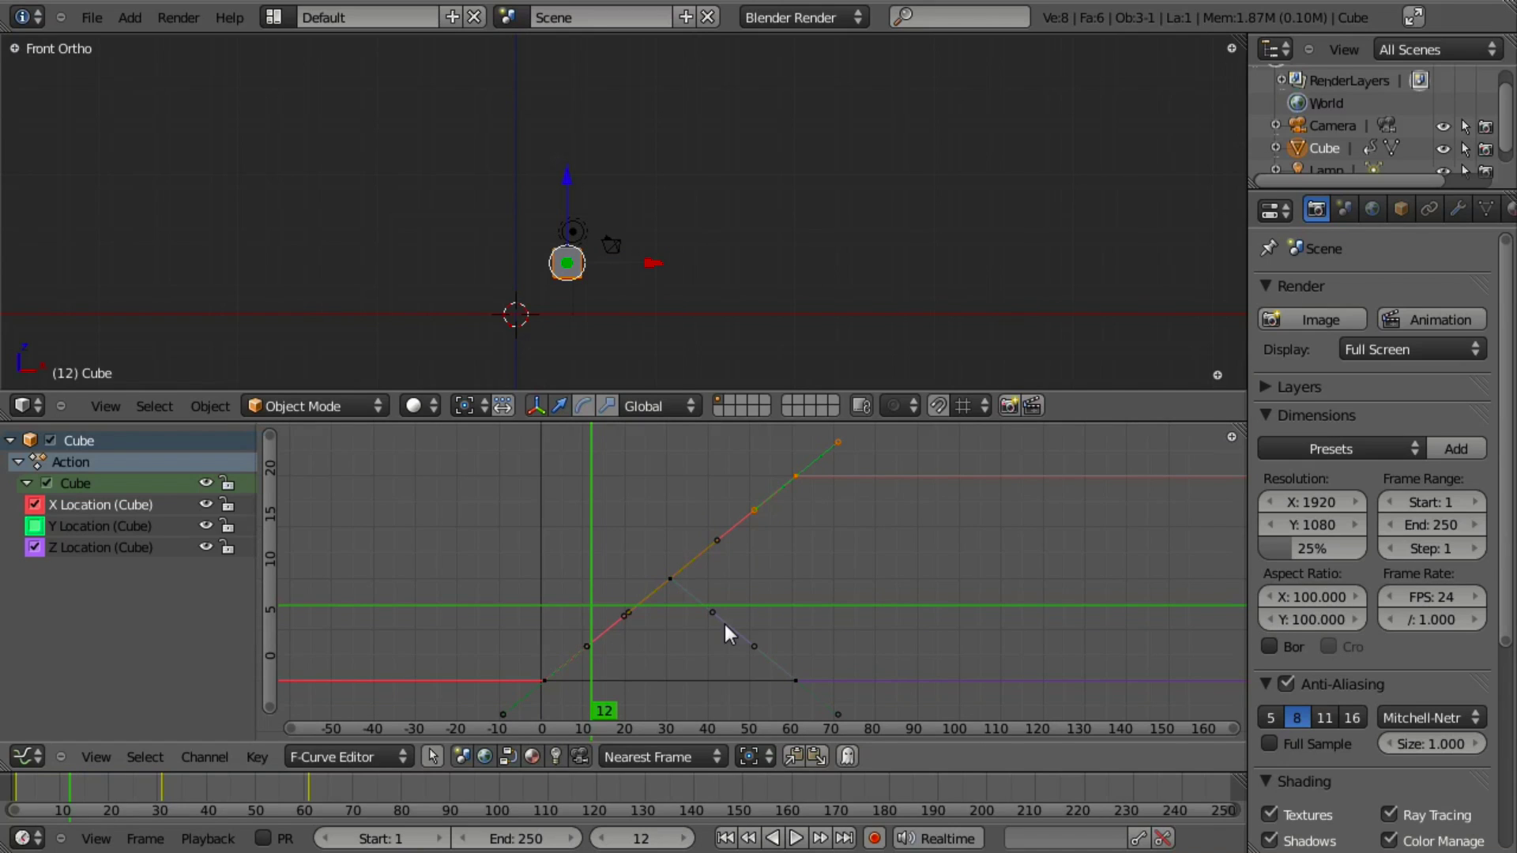
{"action": "middle_click_drag", "start_coordinate": [793, 502], "coordinate": [773, 520]}
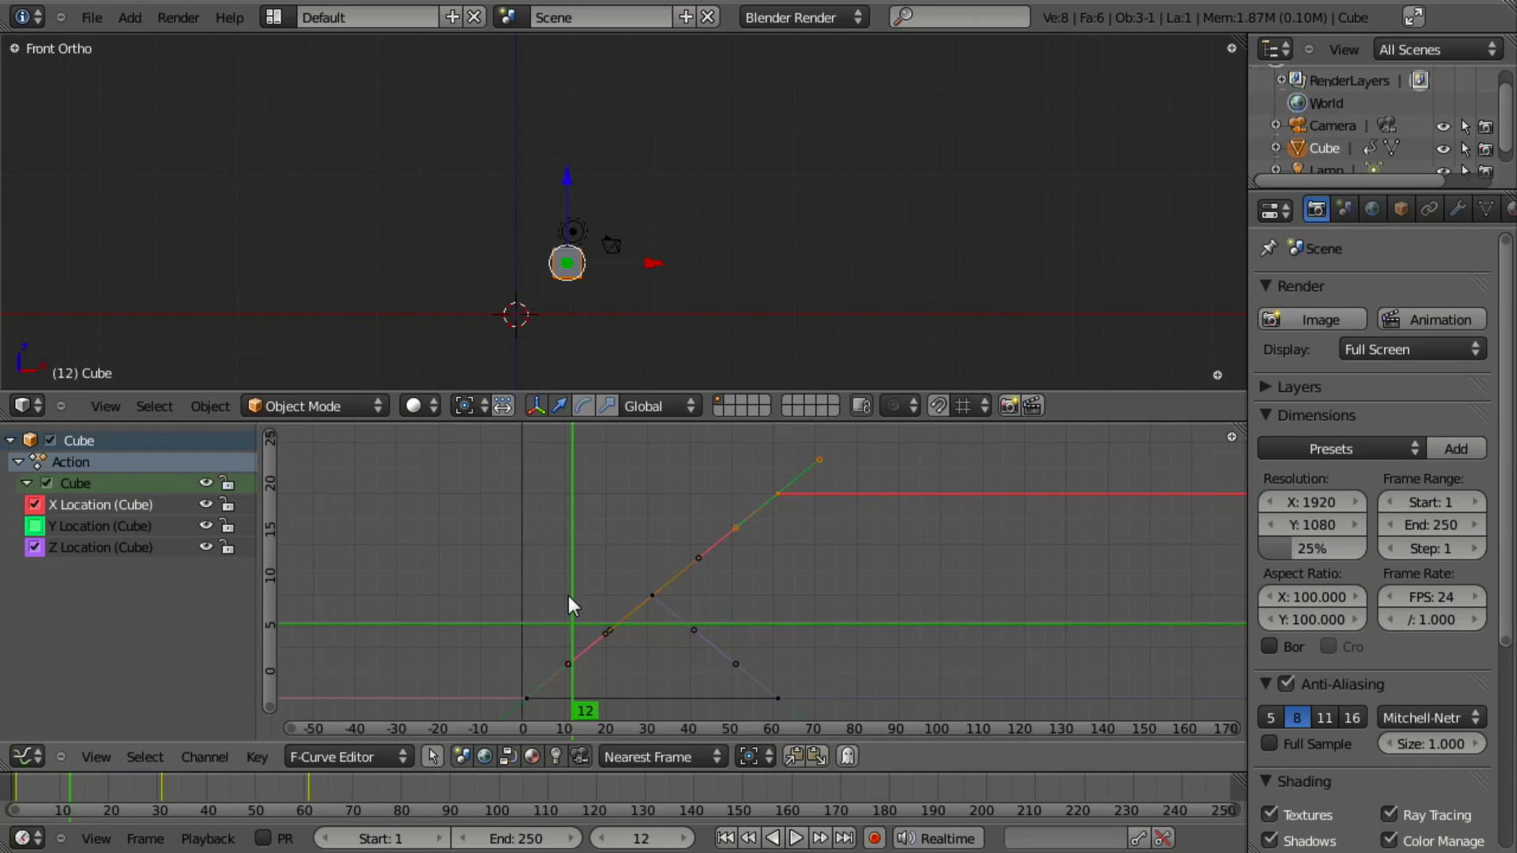
{"action": "left_click_drag", "start_coordinate": [570, 623], "coordinate": [524, 652]}
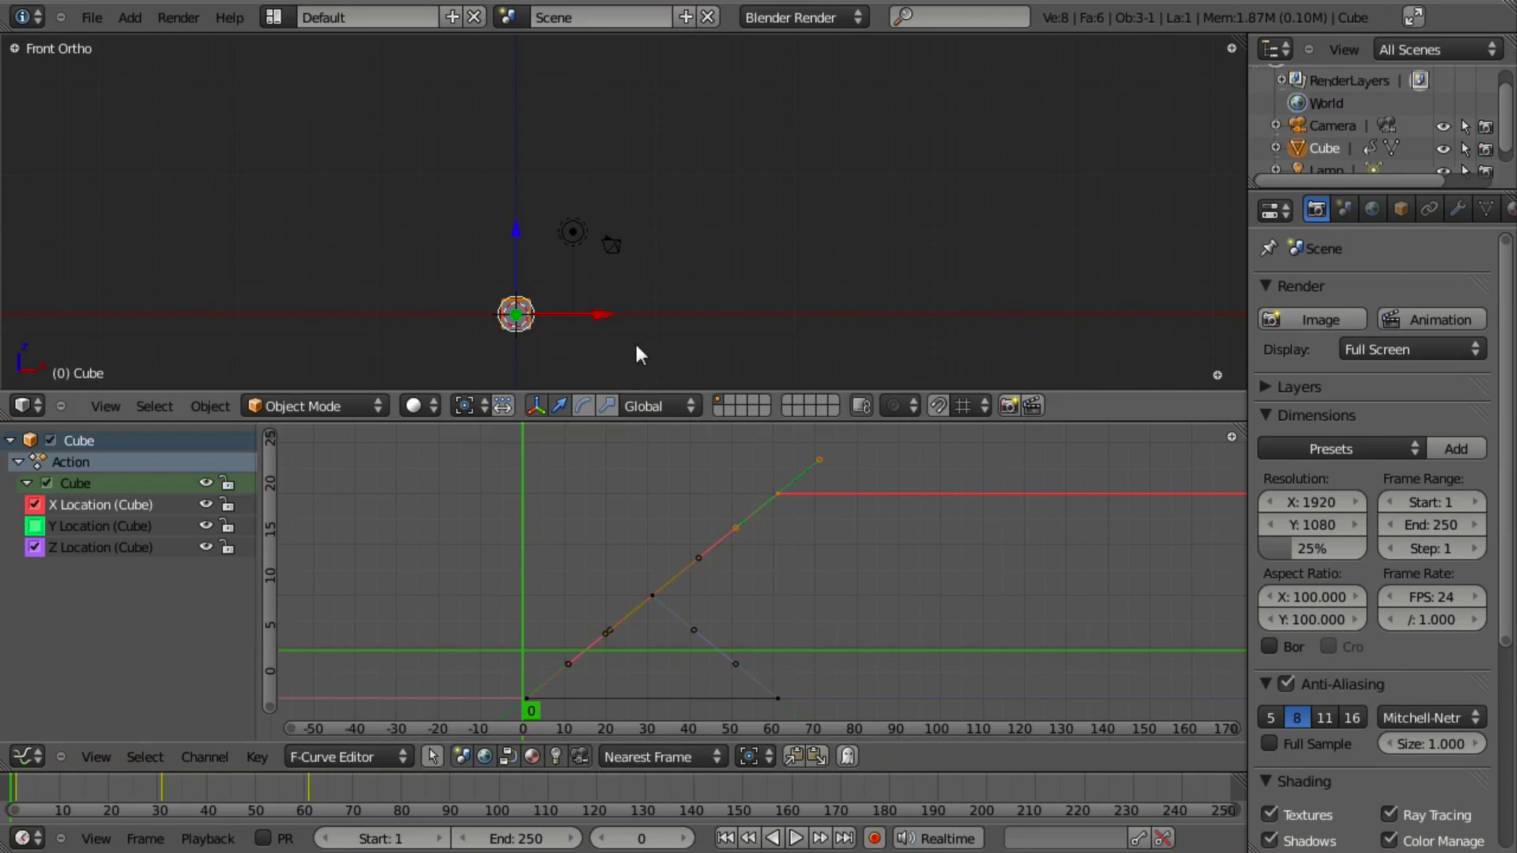
{"action": "scroll", "coordinate": [643, 324], "scroll_direction": "down", "scroll_amount": 2}
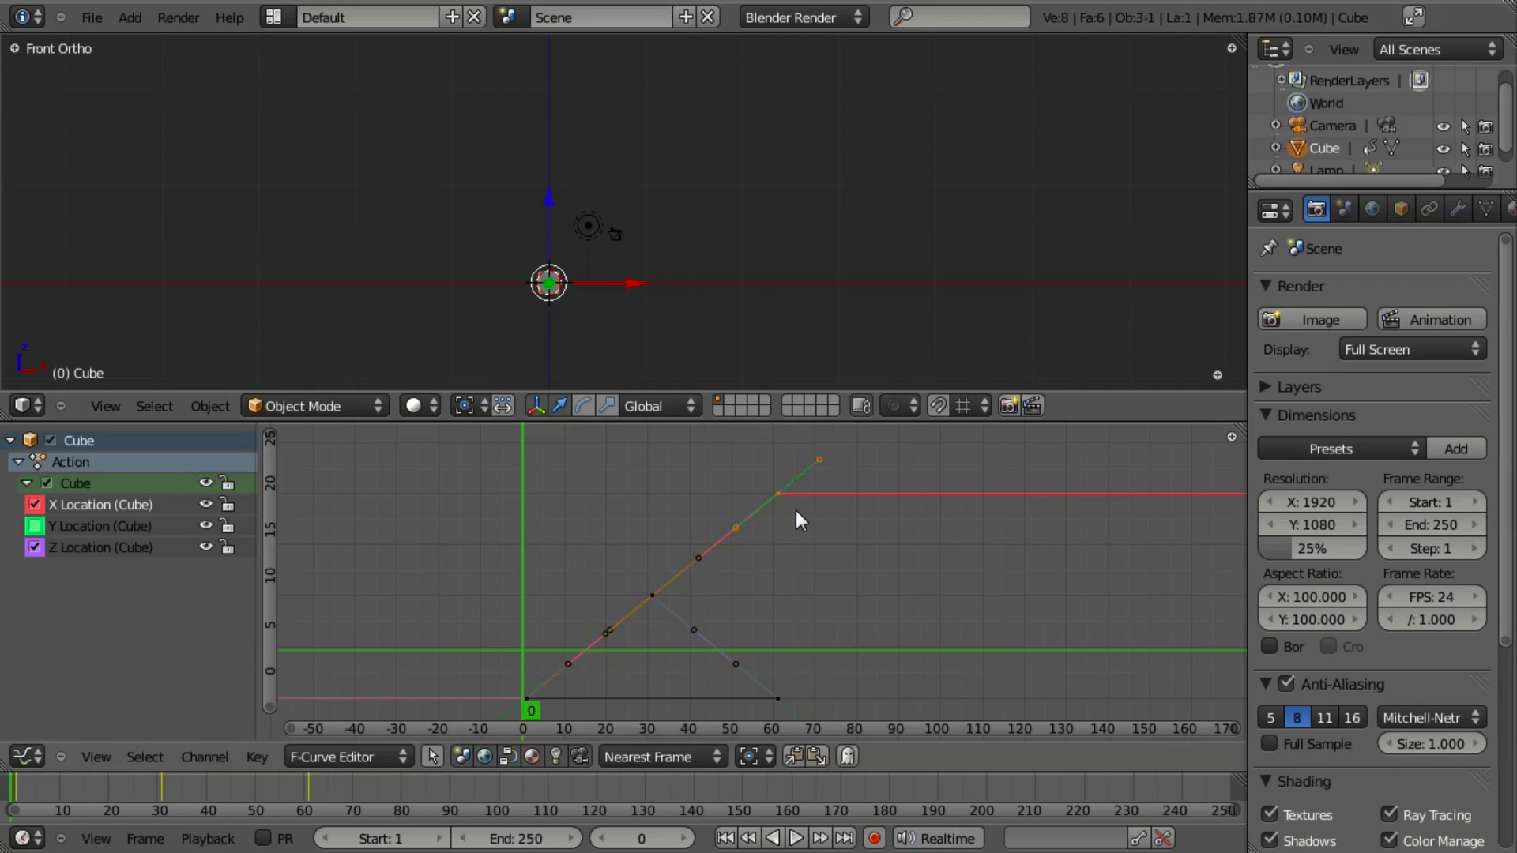
{"action": "right_click", "coordinate": [729, 529]}
{"action": "scroll", "coordinate": [760, 556], "scroll_direction": "up", "scroll_amount": 1}
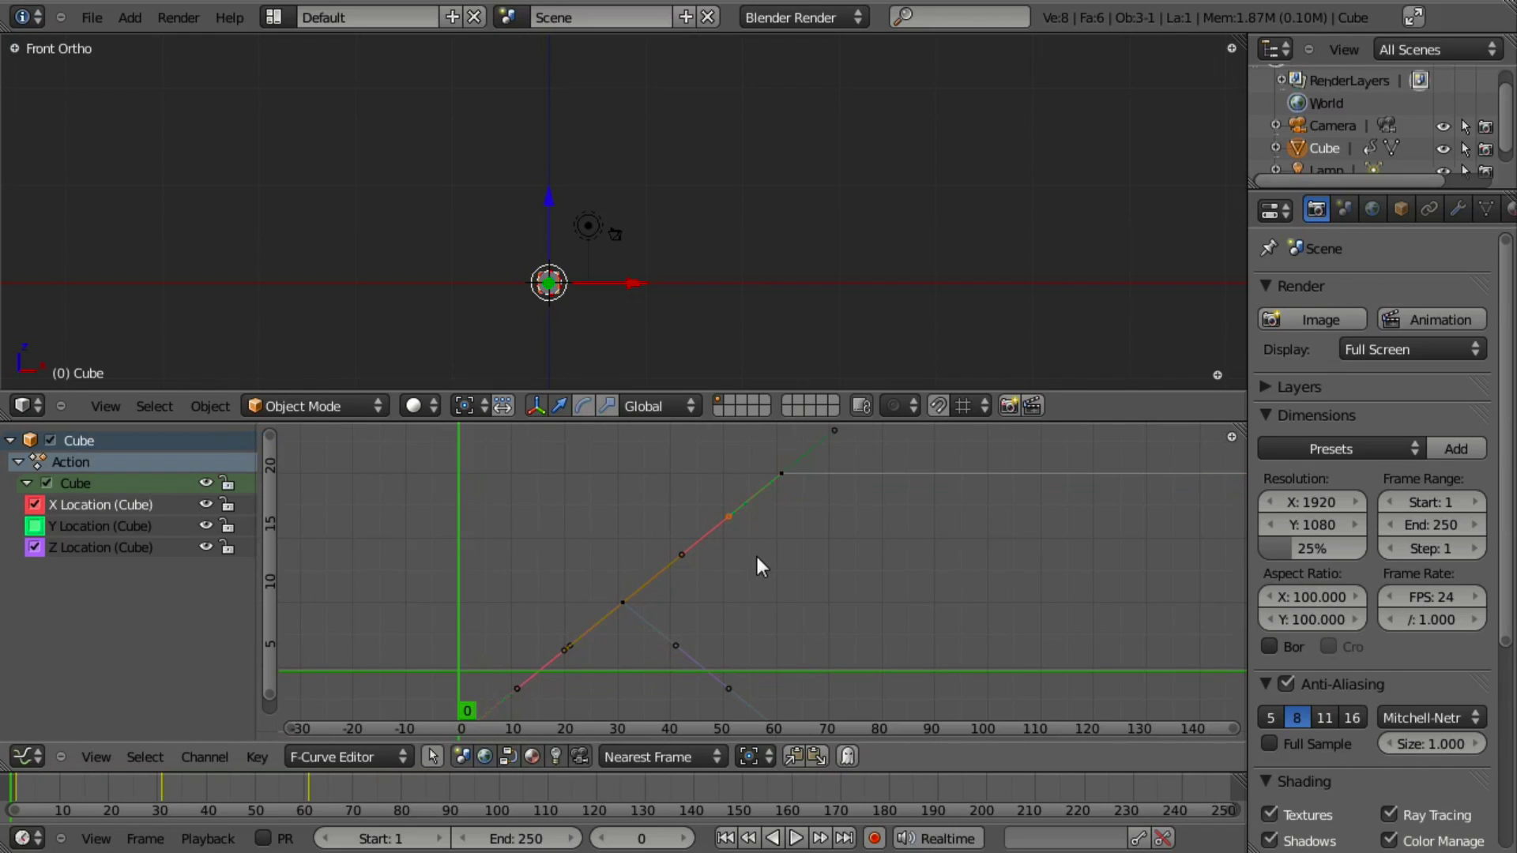
{"action": "key", "text": "g"}
{"action": "left_click", "coordinate": [728, 539]}
{"action": "middle_click_drag", "start_coordinate": [597, 624], "coordinate": [625, 563]}
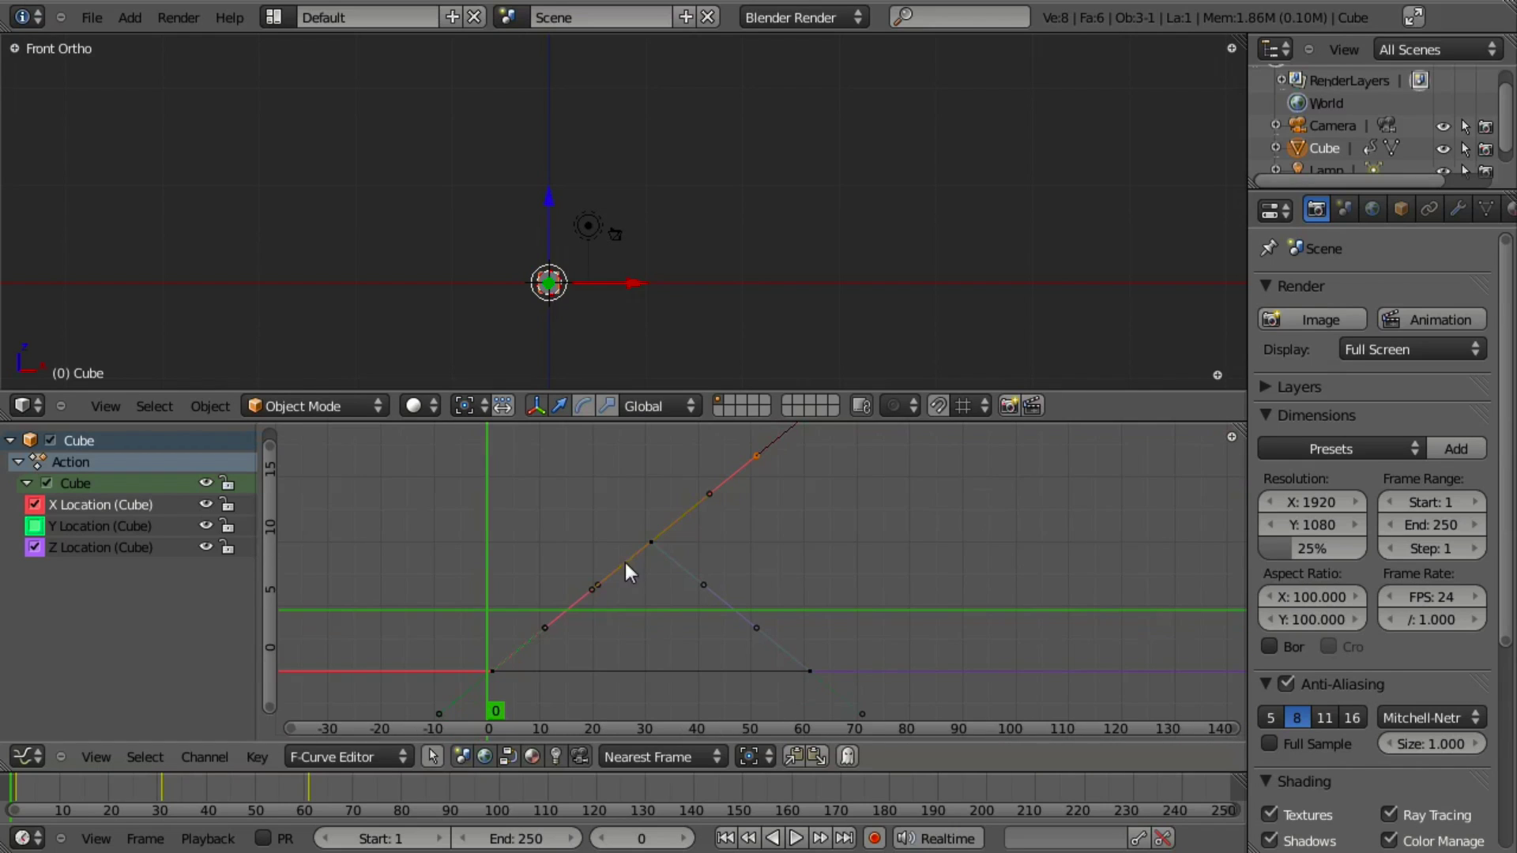